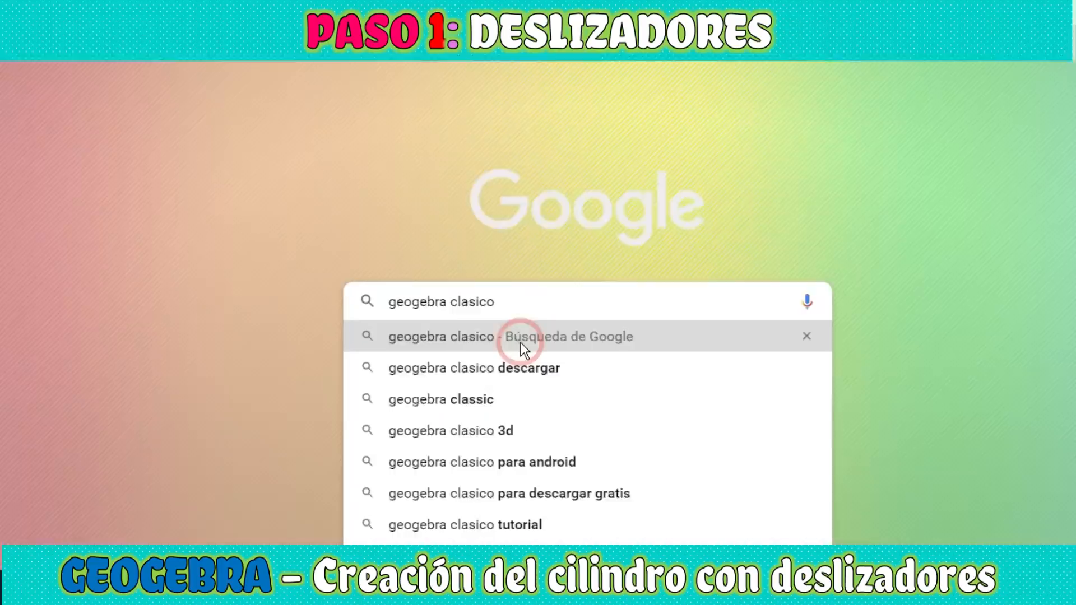
Search Google for "geogebra clasico" and open the GeoGebra Clásico result
click(520, 343)
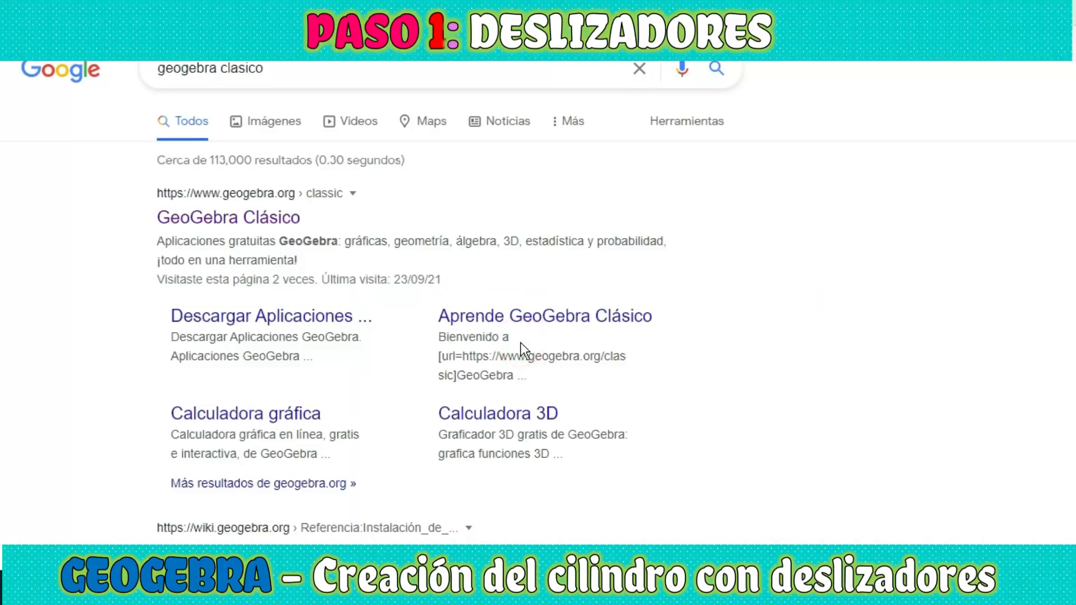
click(264, 227)
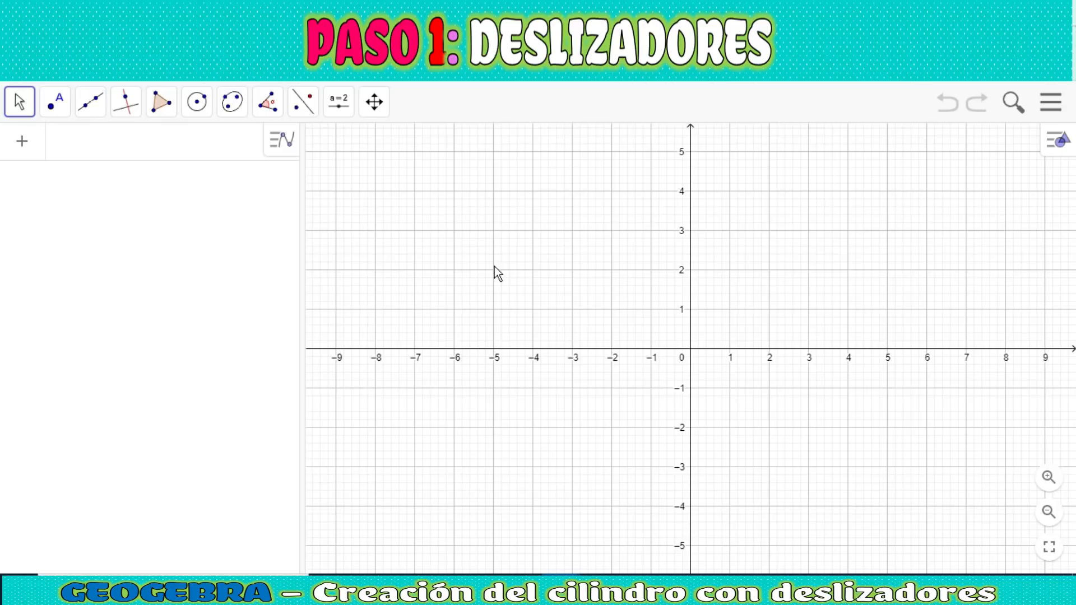
Create a number slider named r with minimum 1, maximum 50 and increment 1 in the second quadrant
click(336, 104)
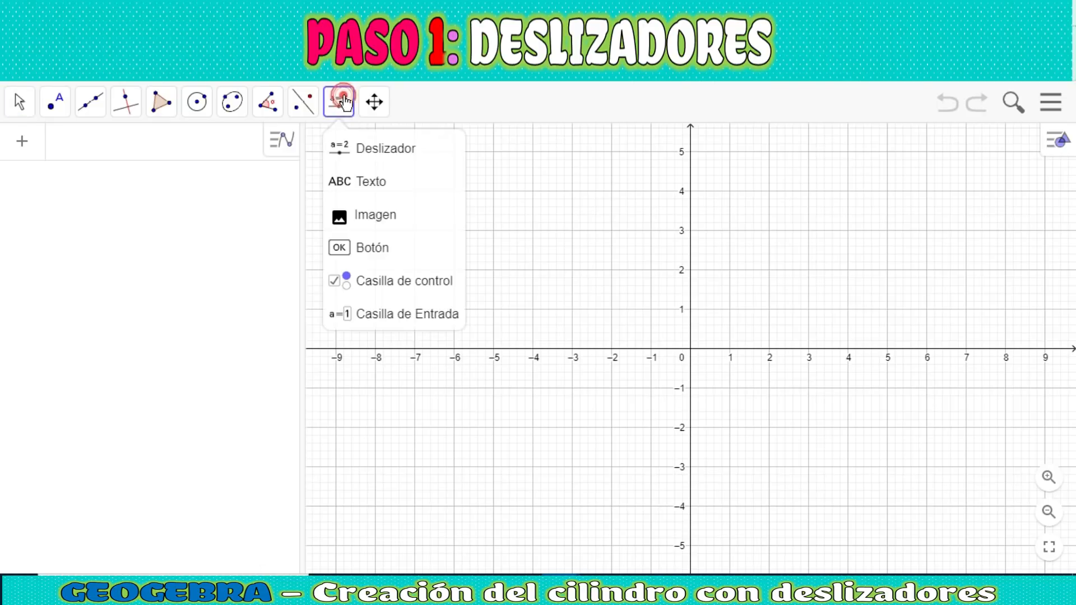
click(393, 151)
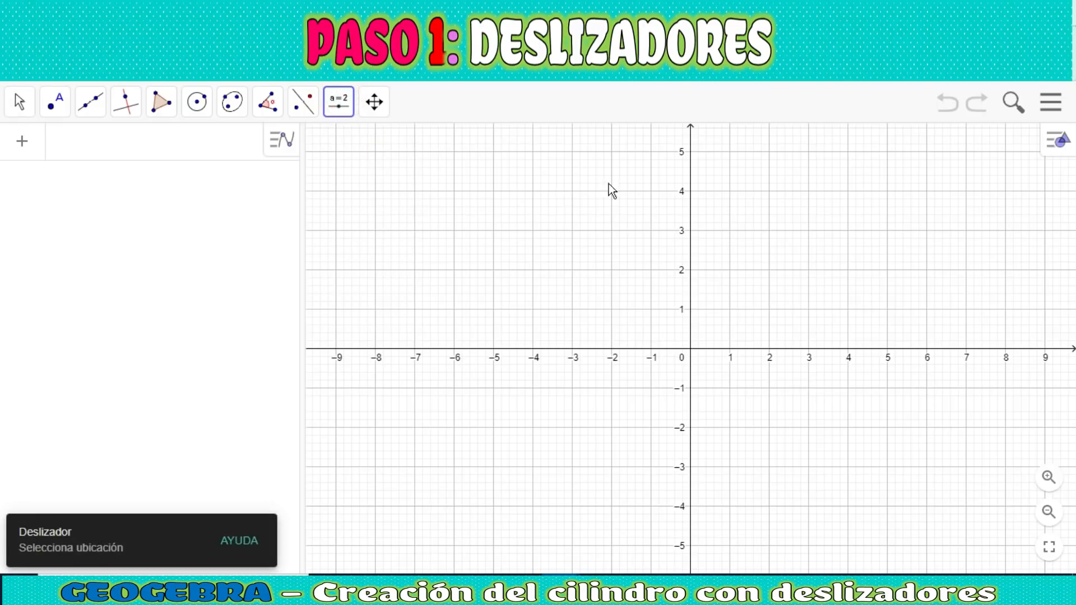
click(471, 185)
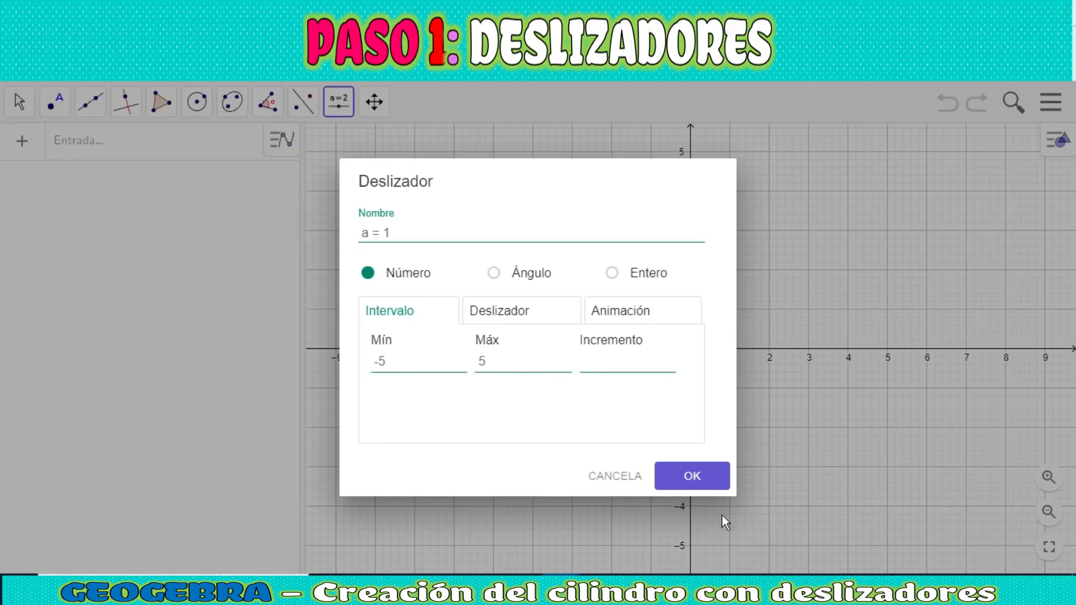
drag(393, 231, 330, 231)
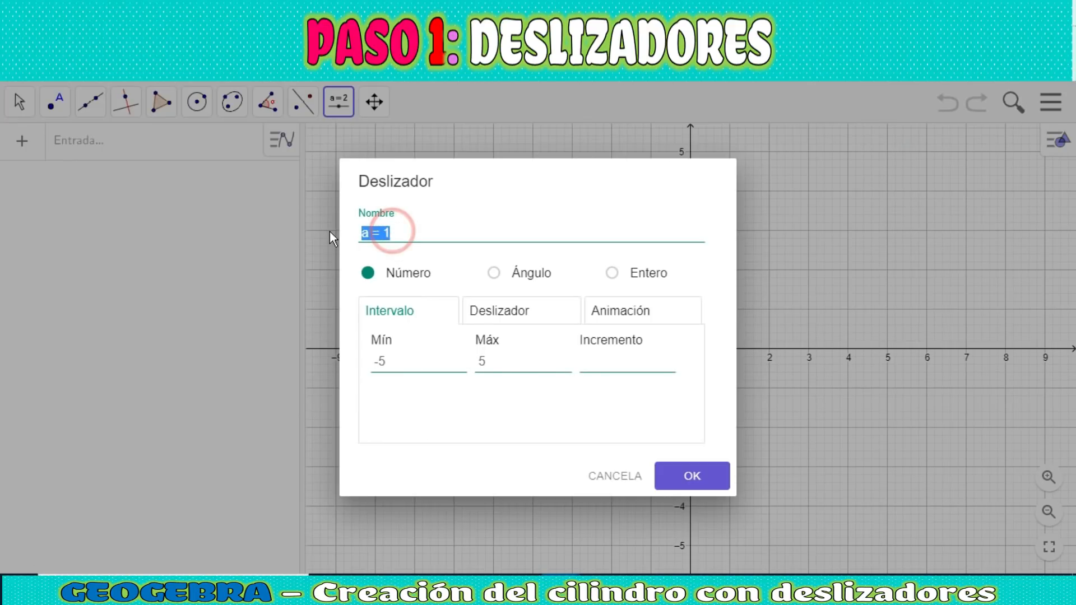
text(r)
drag(396, 362, 333, 356)
text(1)
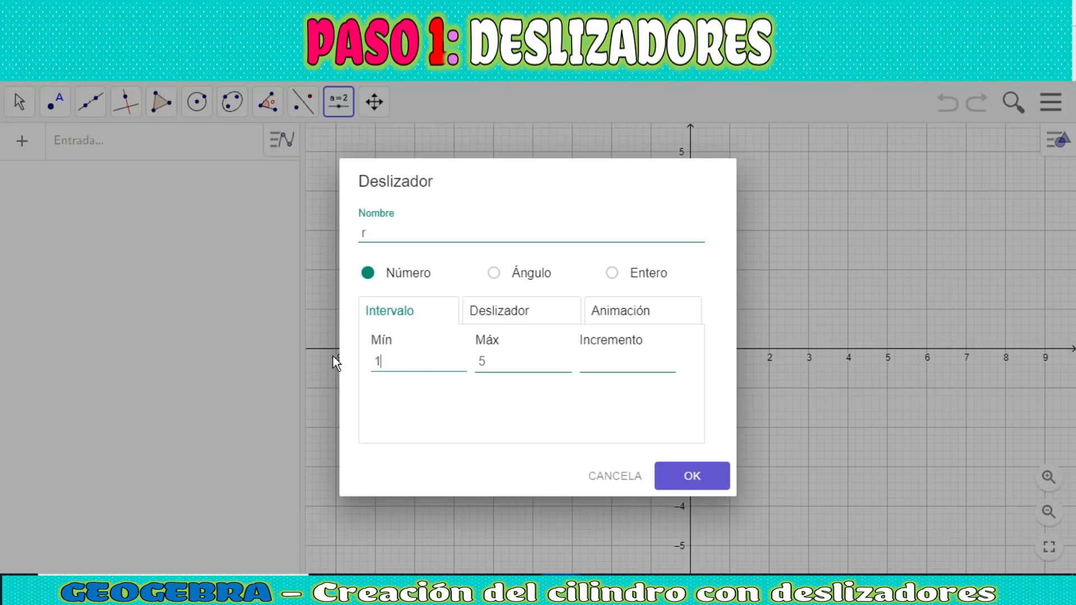
double_click(480, 366)
text(5)
click(610, 363)
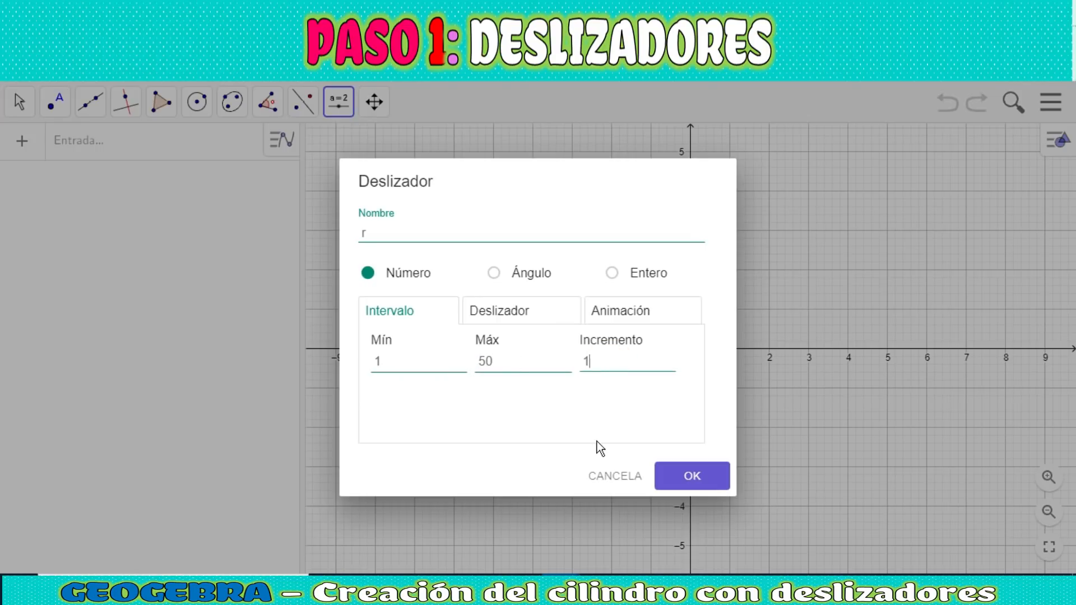
click(707, 467)
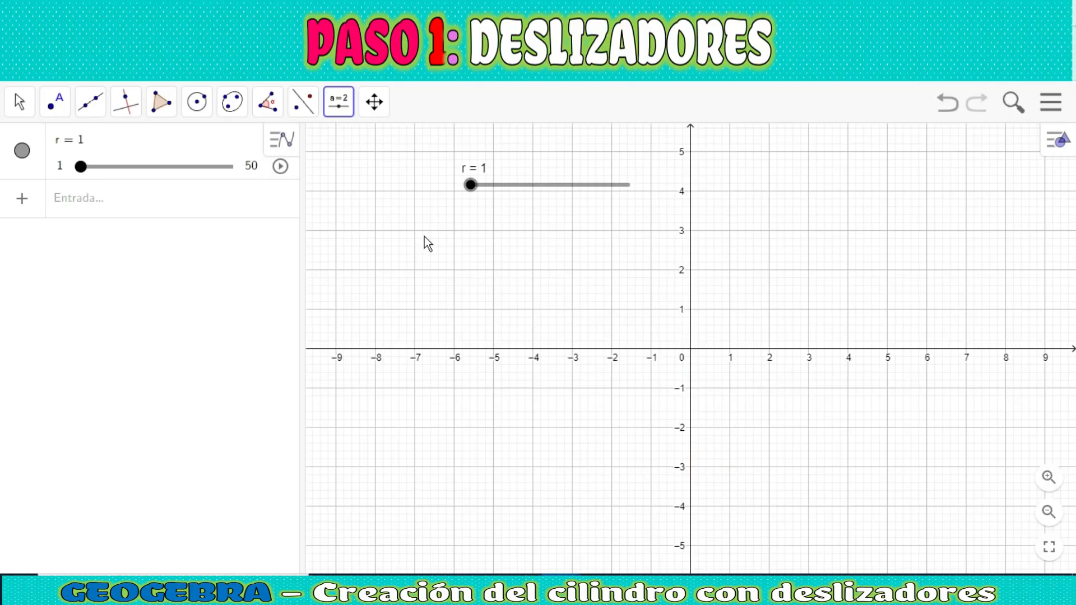
Create a number slider named h below slider r, with minimum 0, maximum 80 and increment 1
click(340, 104)
click(363, 148)
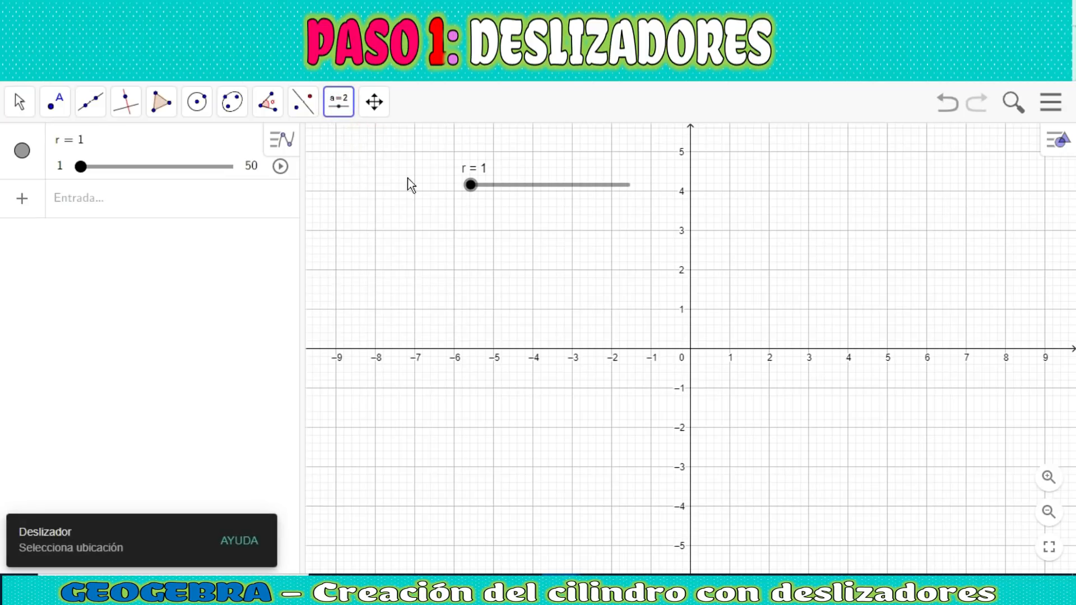
click(444, 258)
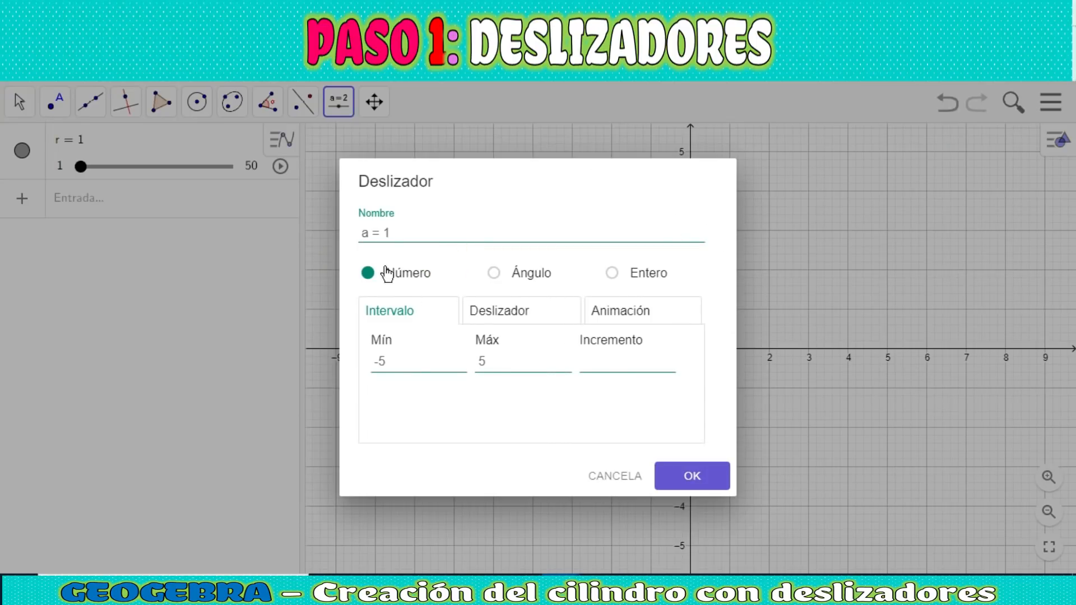
click(391, 230)
text(h)
click(399, 359)
click(475, 364)
click(611, 365)
text(1)
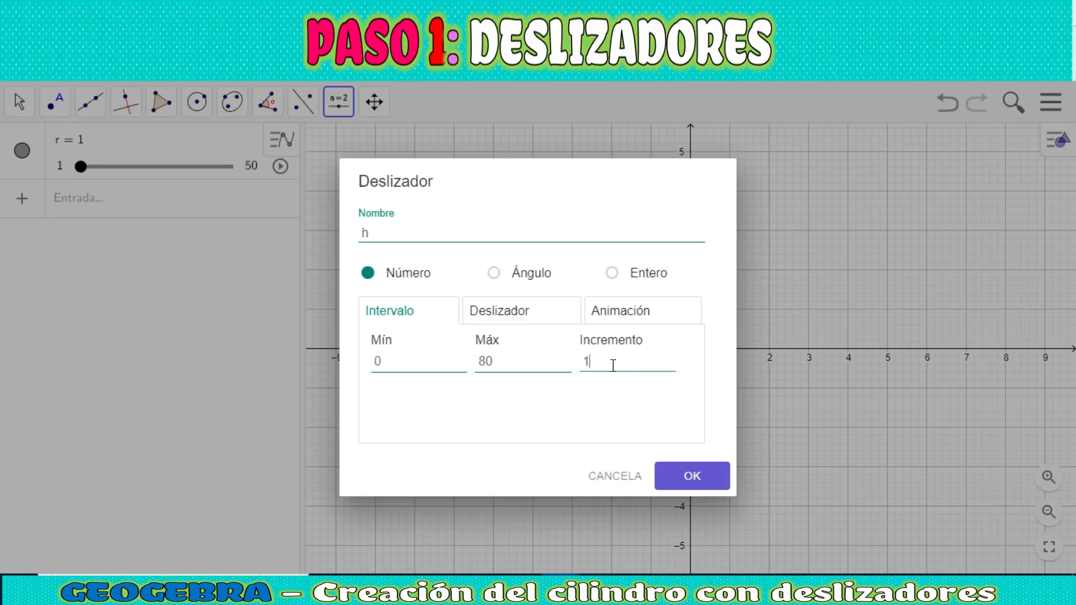
click(703, 477)
click(703, 477)
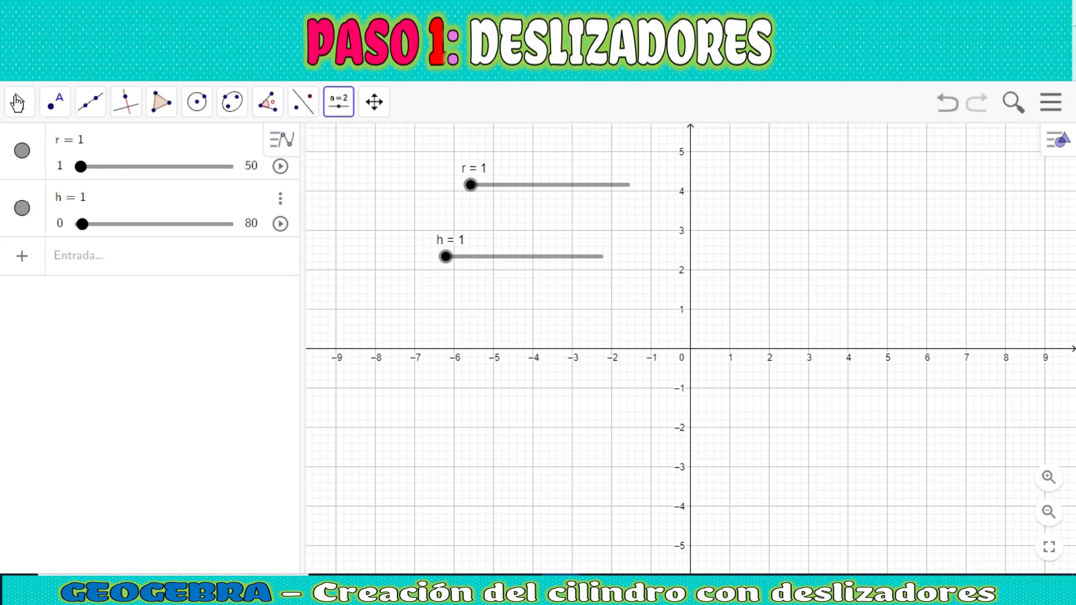
Move sliders r and h to the upper-left corner of the graphics view, starting near x = -9 with r above h
click(19, 106)
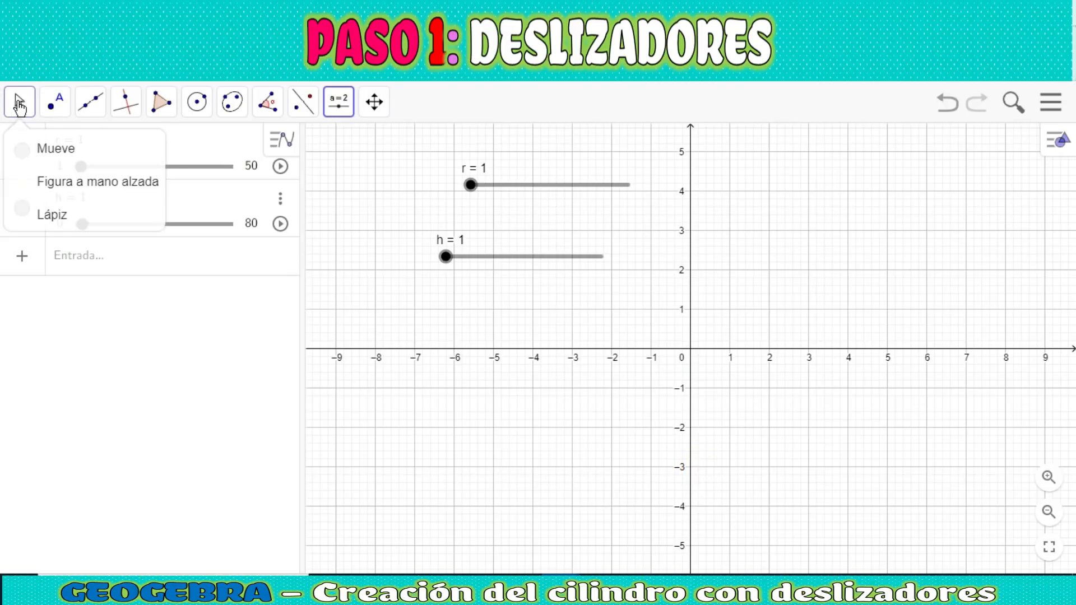
click(499, 185)
drag(499, 185, 376, 169)
drag(480, 257, 382, 229)
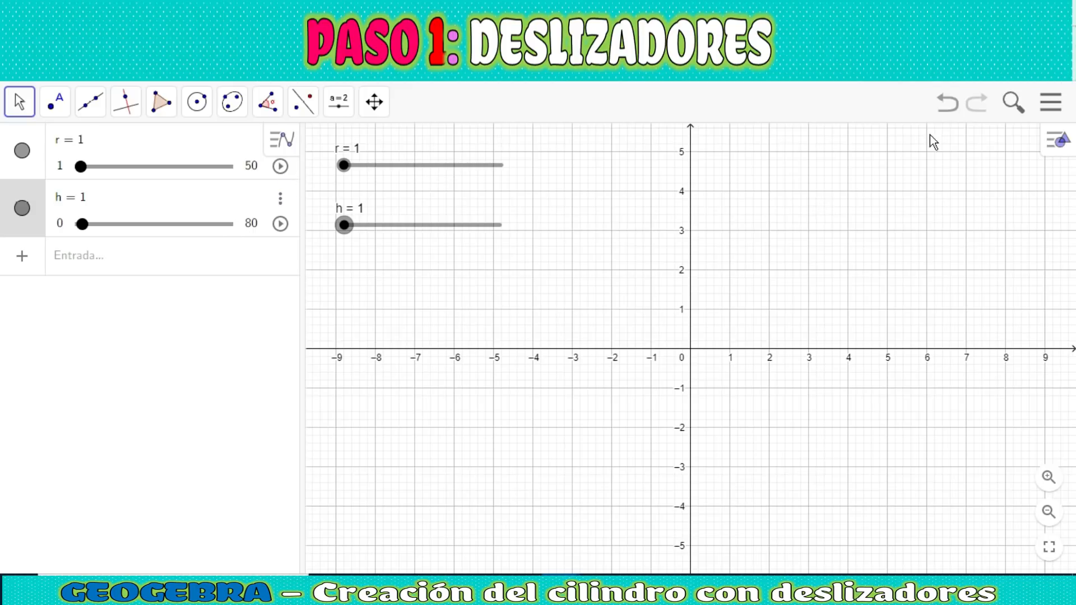
Open the properties of slider r and set its point color to red (#FF0000)
right_click(412, 171)
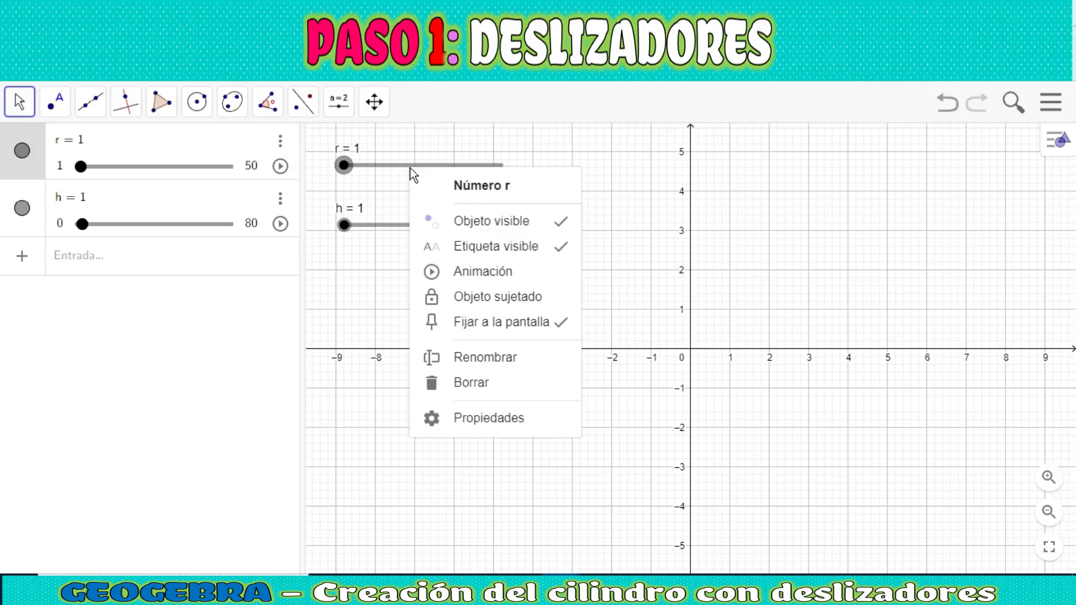
click(512, 416)
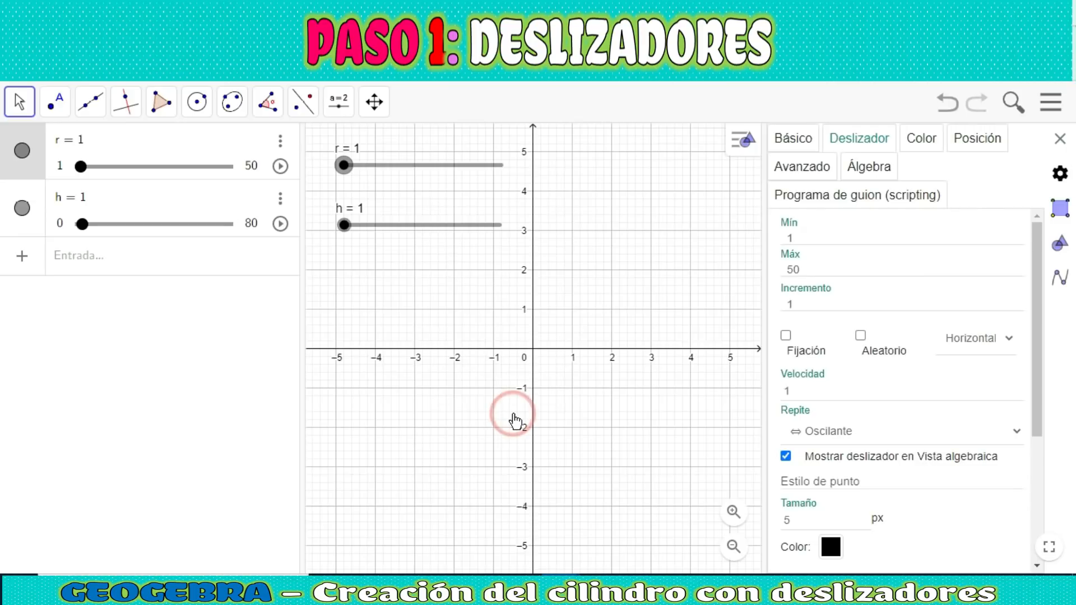
scroll(835, 524, down, 4)
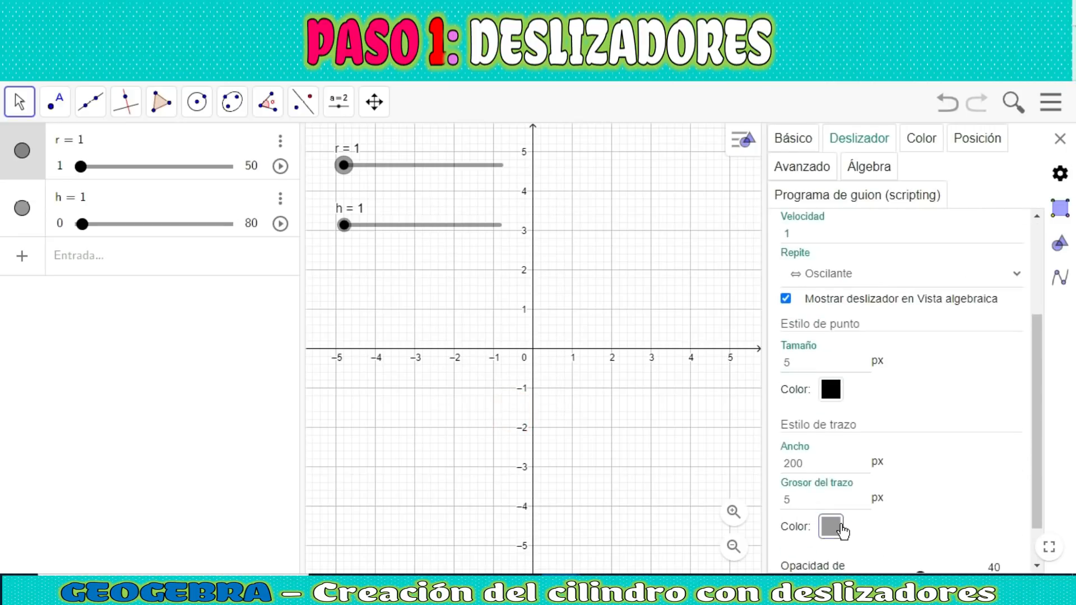
click(835, 342)
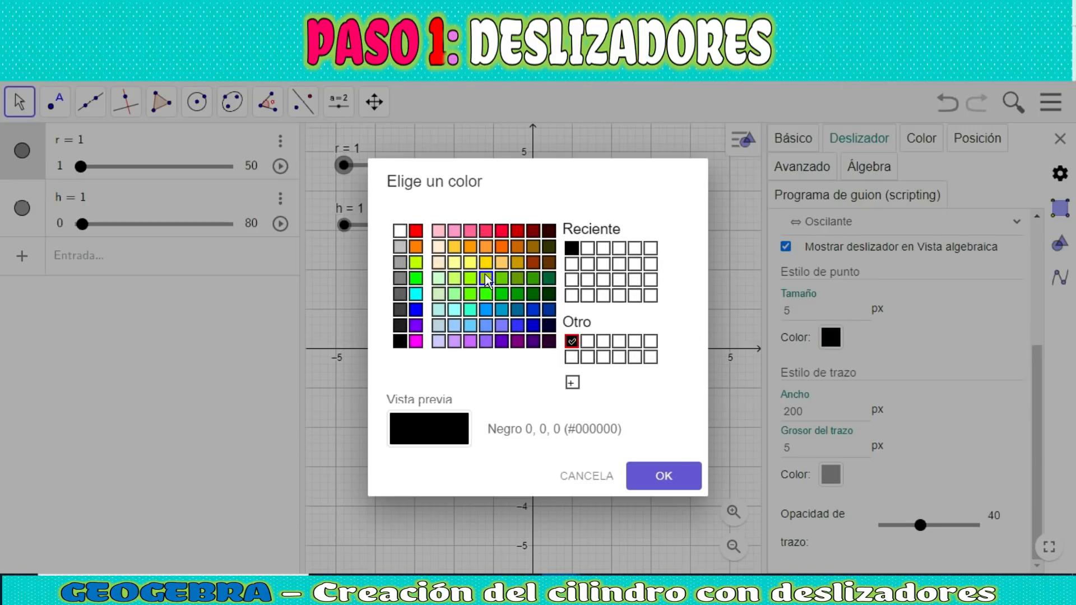
click(417, 232)
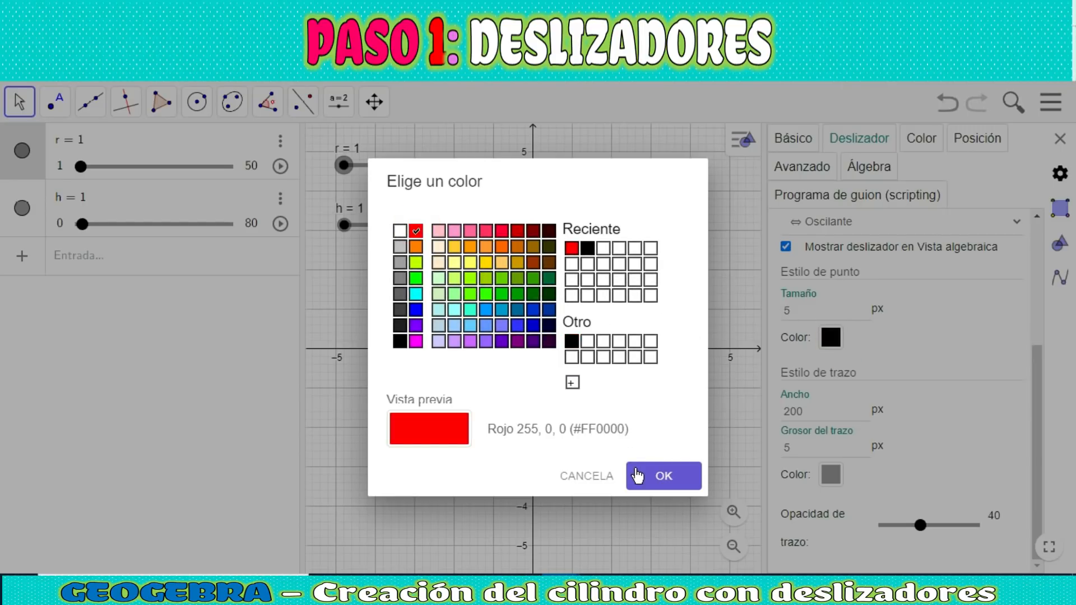
click(638, 474)
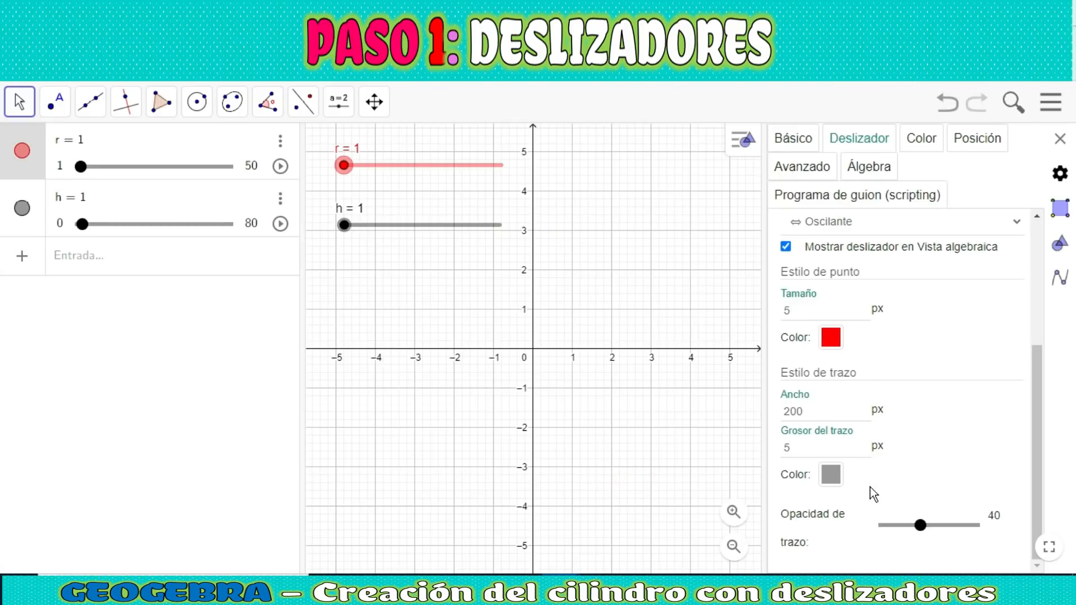
Set slider r's line color to #FF0033 and its line opacity to 100
click(830, 476)
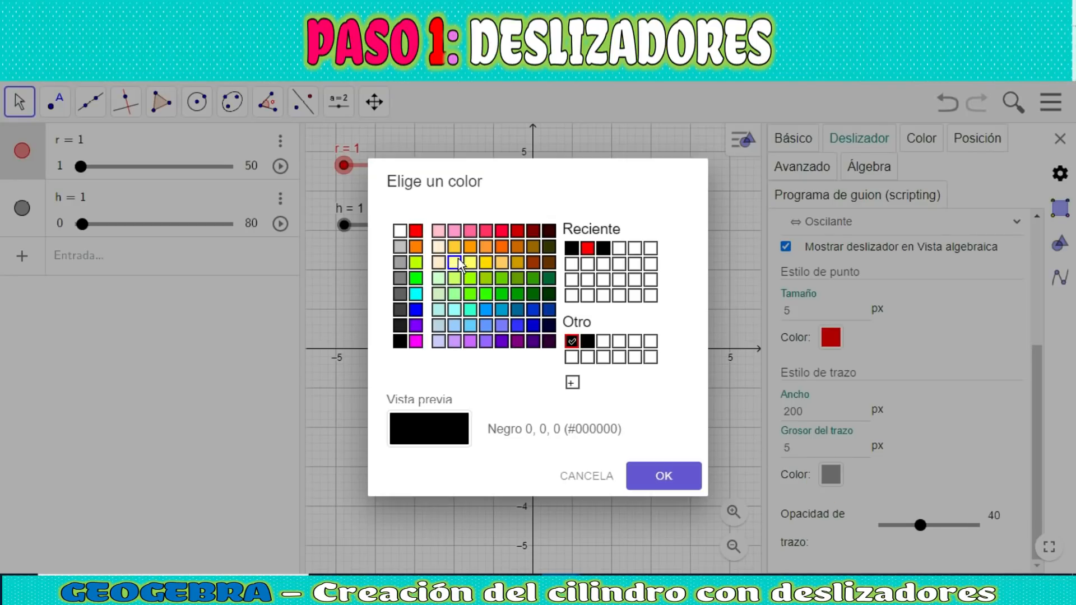
click(487, 231)
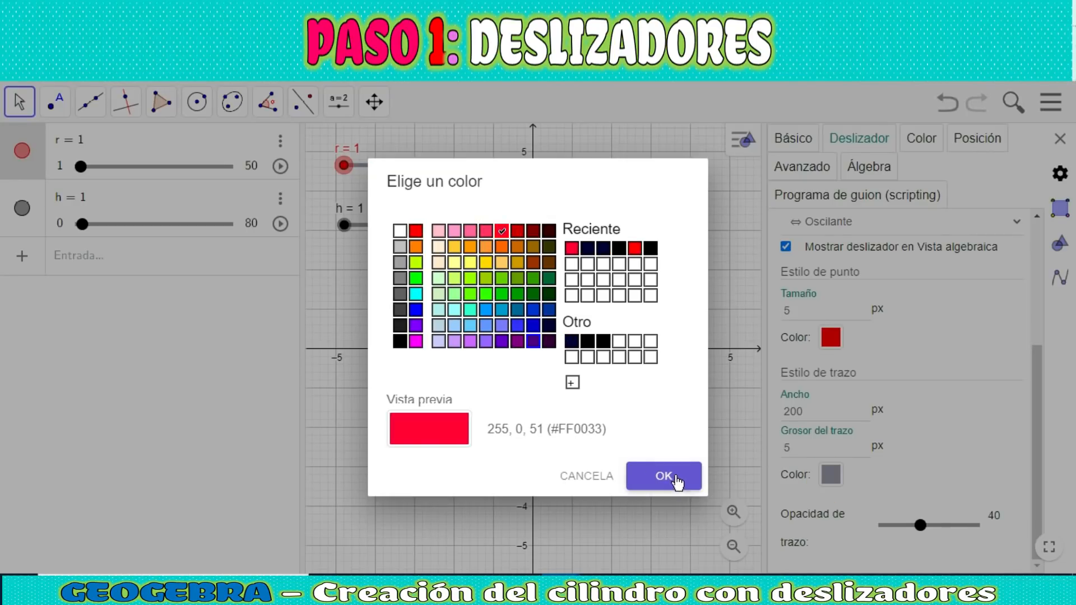
click(676, 475)
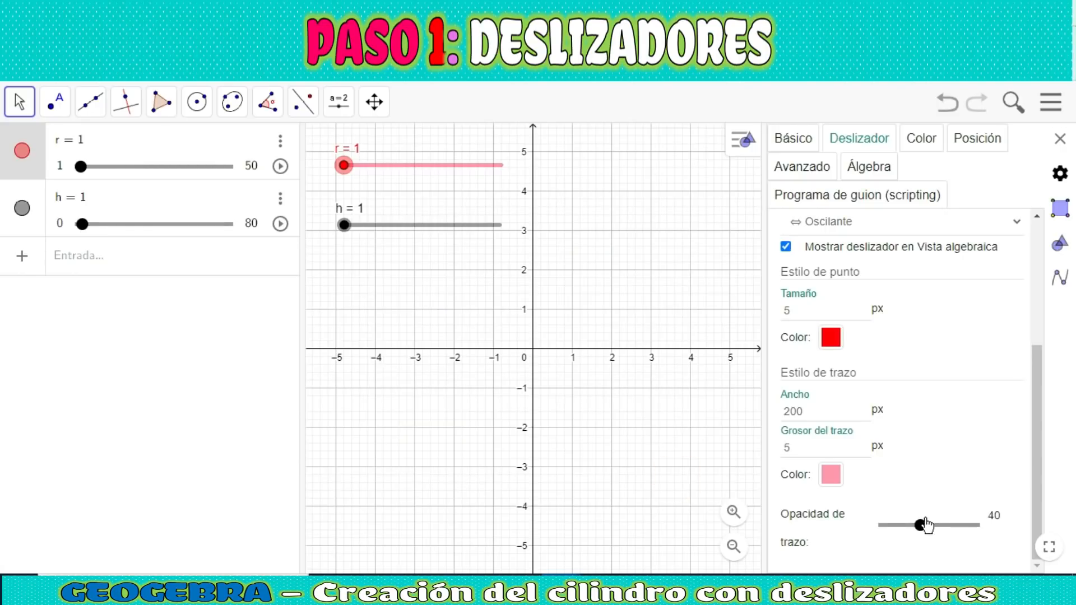
drag(925, 529, 972, 526)
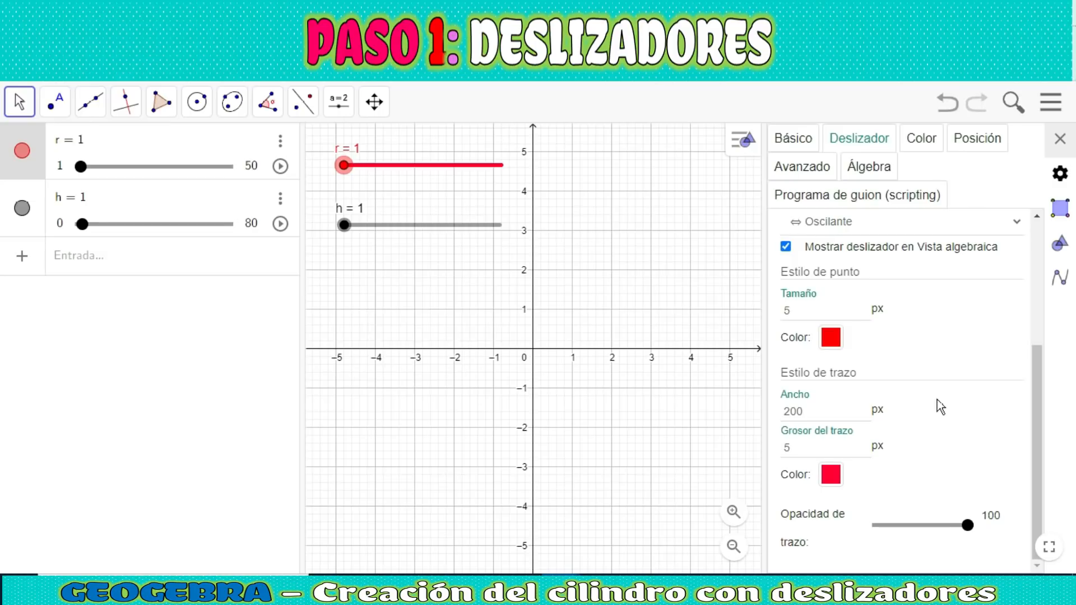
Set slider h's point color to cyan (#00FFFF) and its line color to blue (#0099FF)
click(370, 233)
scroll(880, 401, down, 3)
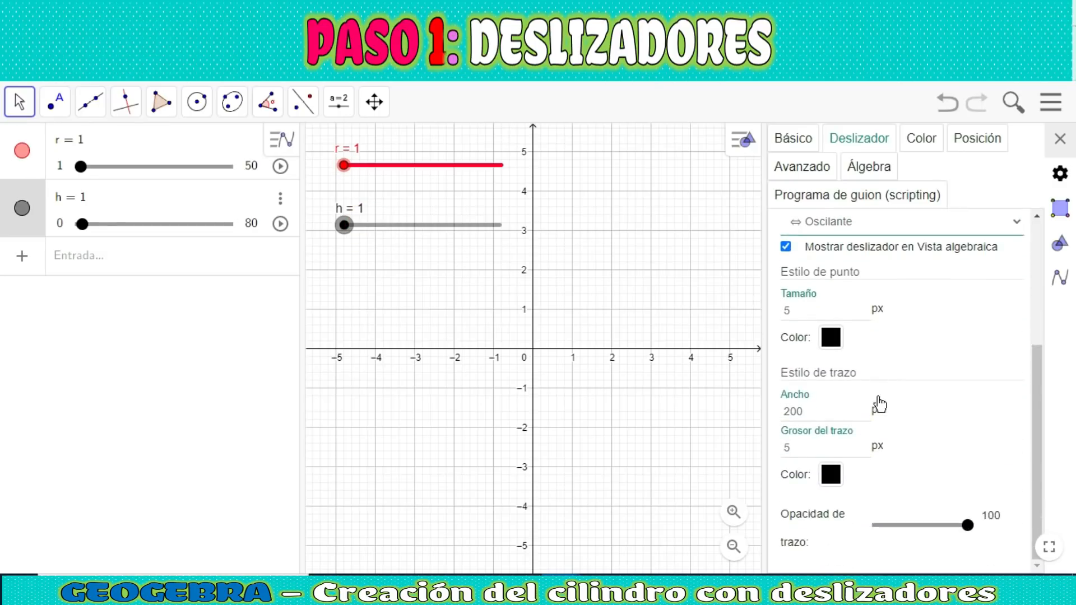
click(831, 337)
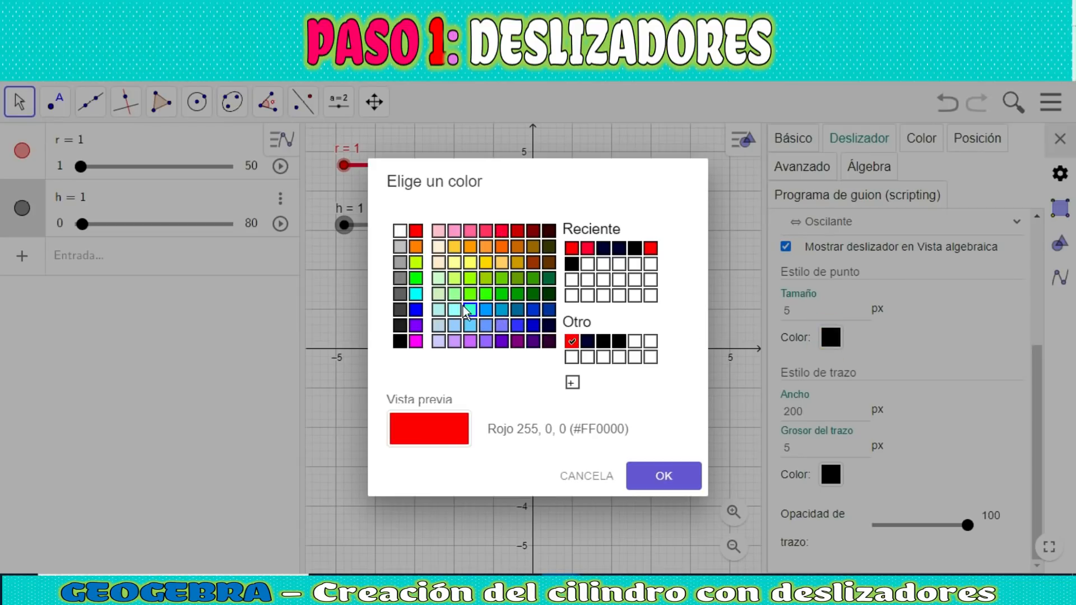
click(416, 294)
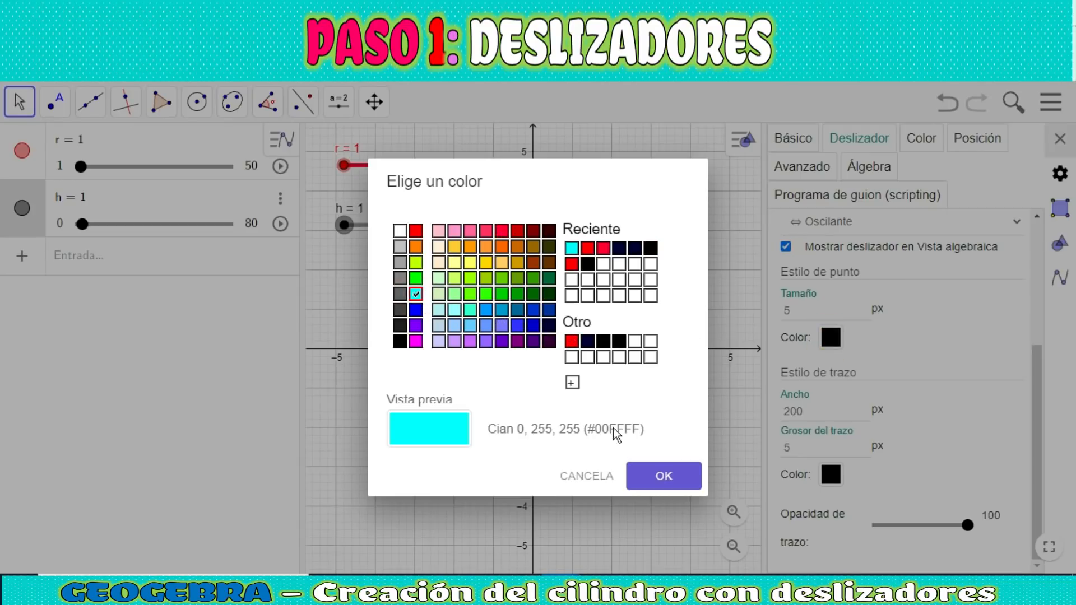
click(663, 476)
click(830, 474)
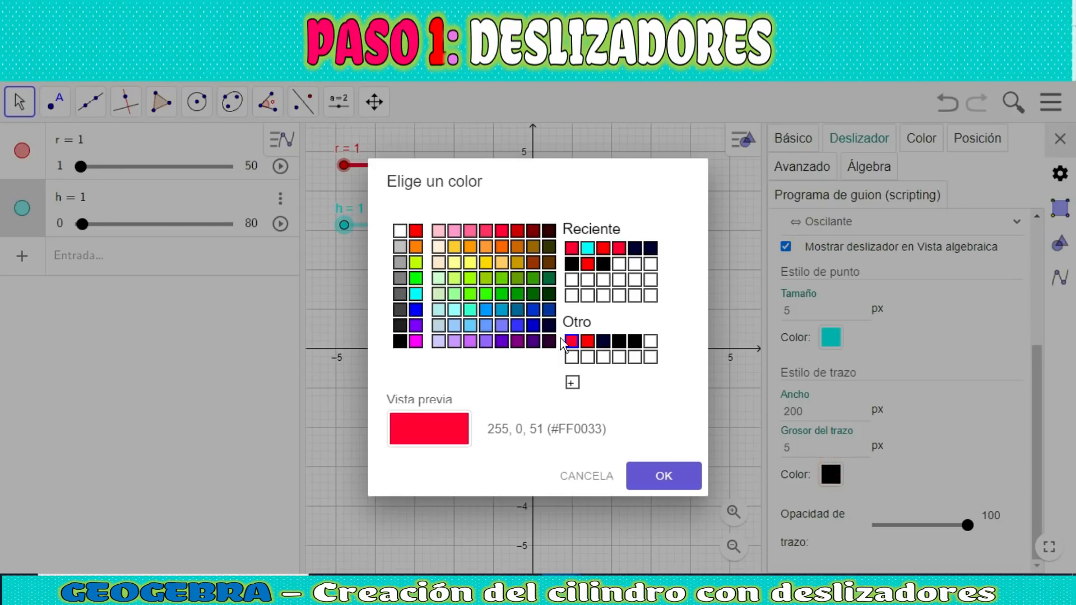
click(486, 310)
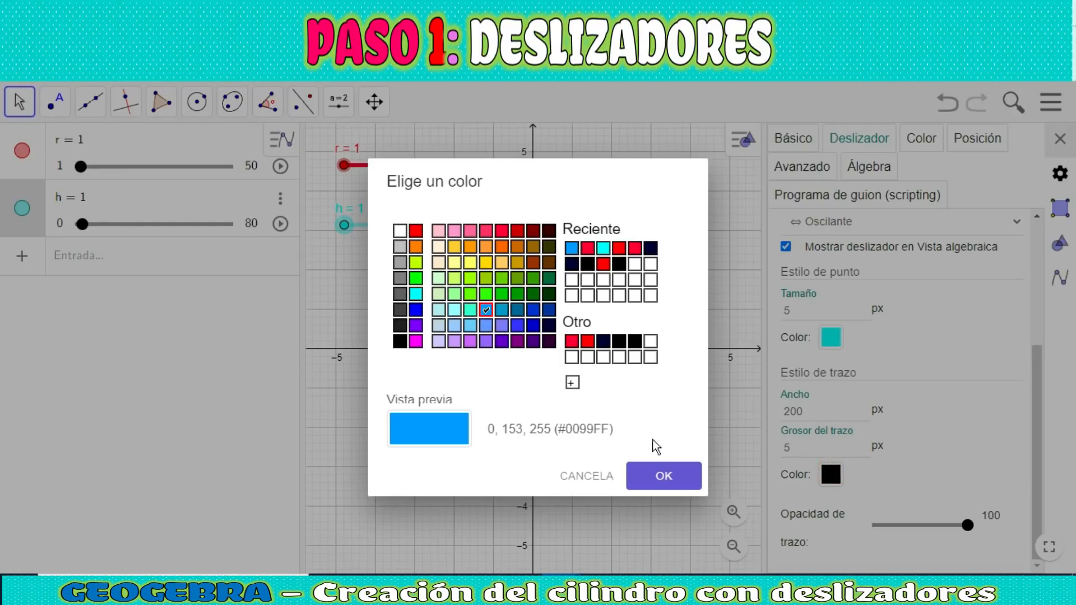
click(666, 476)
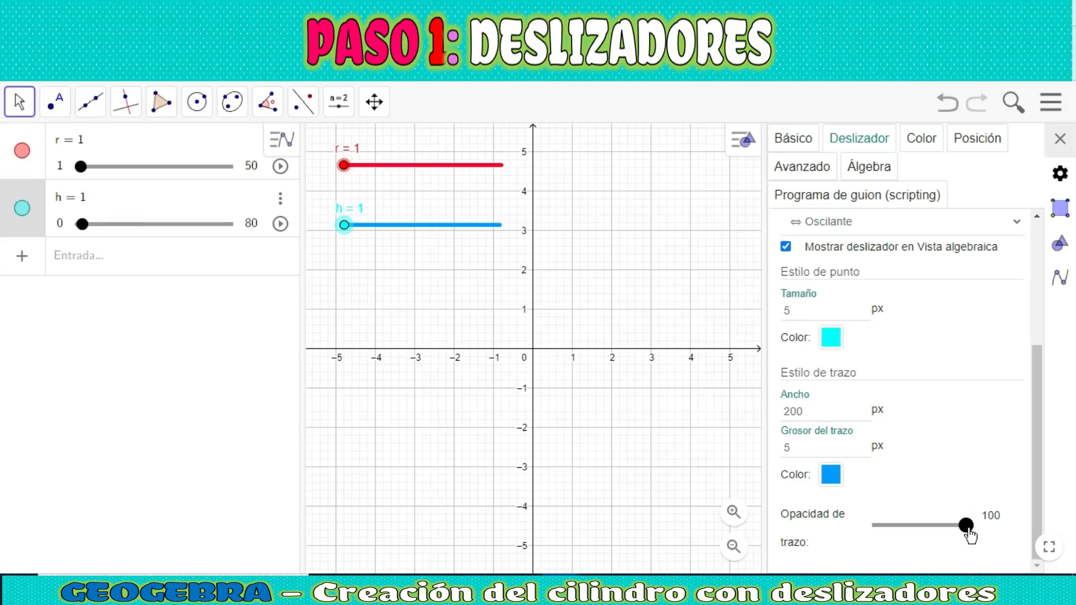
Change slider h's point color to a medium blue slightly darker than its line, and close the properties
click(829, 339)
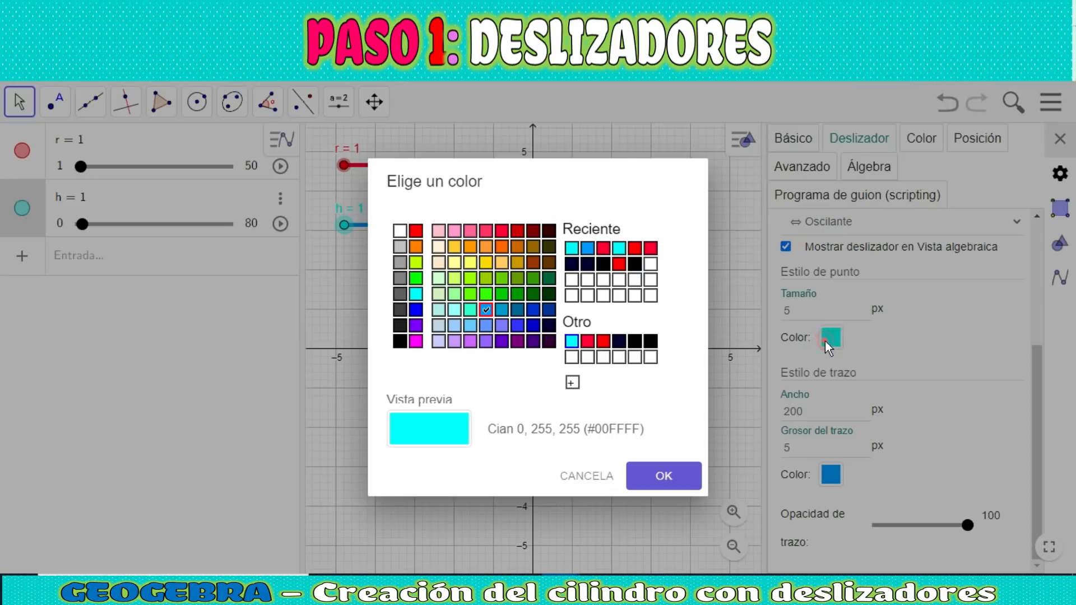
click(494, 311)
click(662, 476)
click(985, 387)
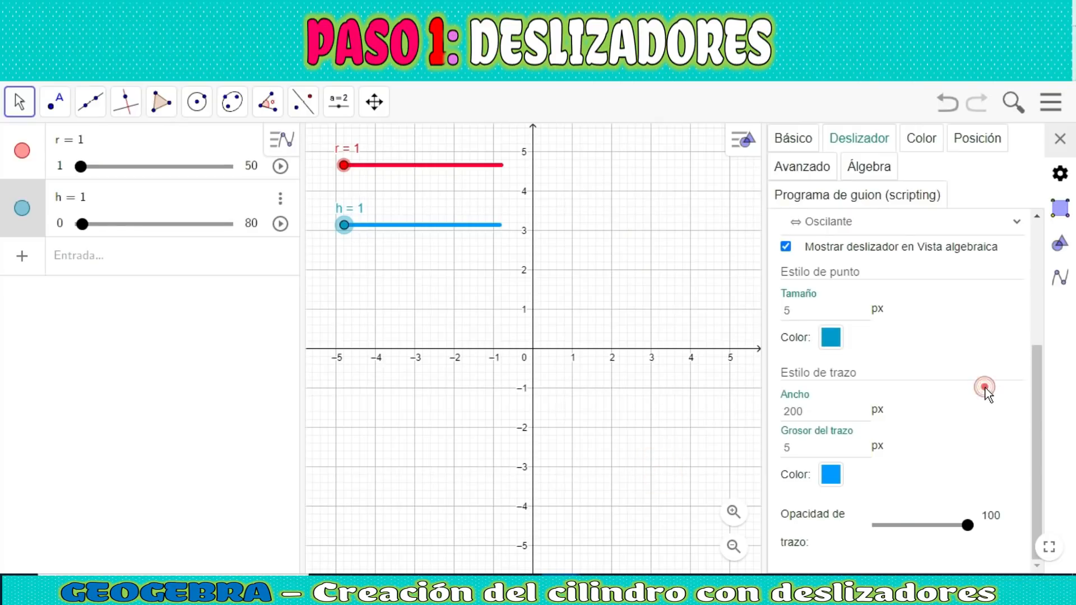
click(1060, 140)
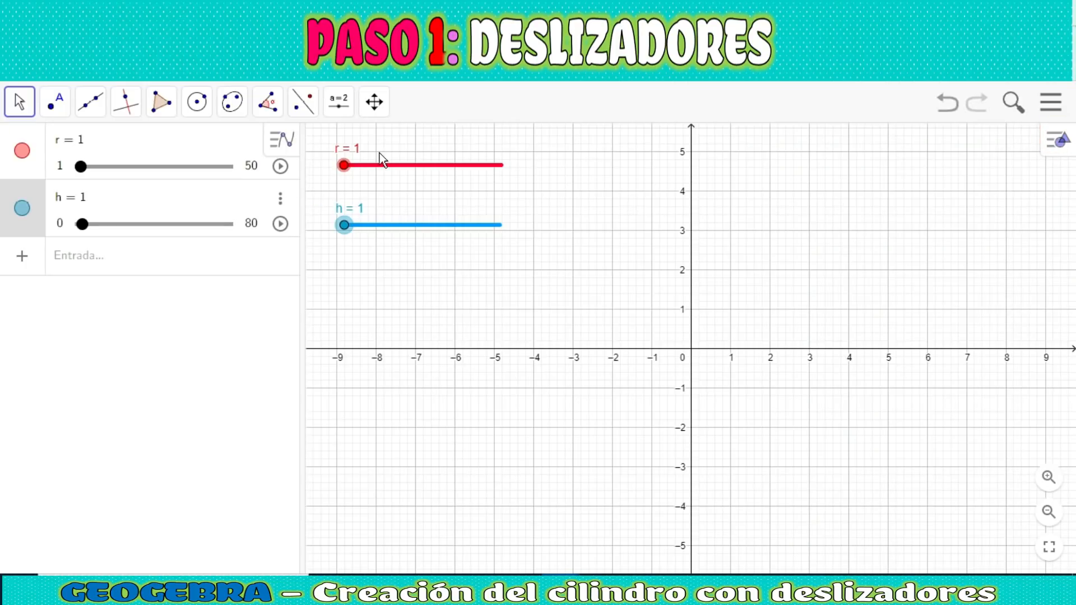
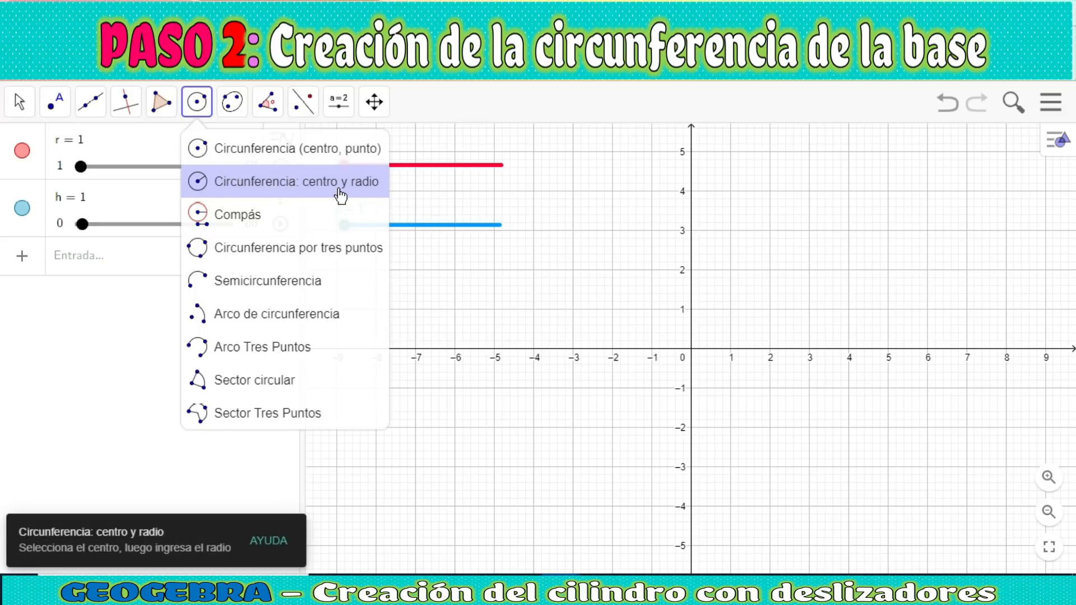
Create a circle centered at the origin with radius r, using the center-and-radius circle tool
click(283, 182)
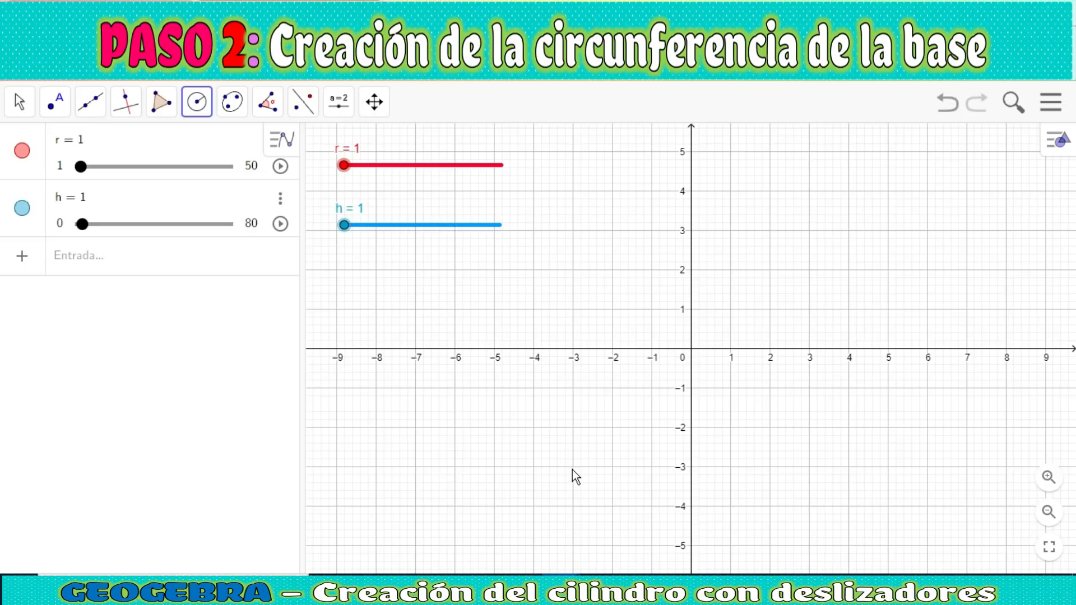
click(692, 353)
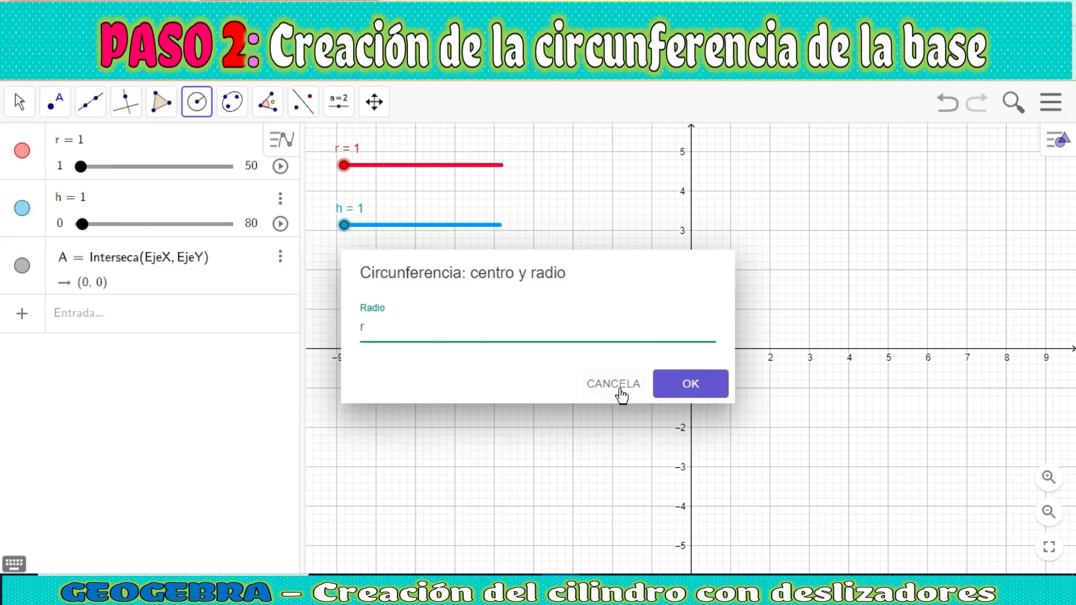
click(691, 385)
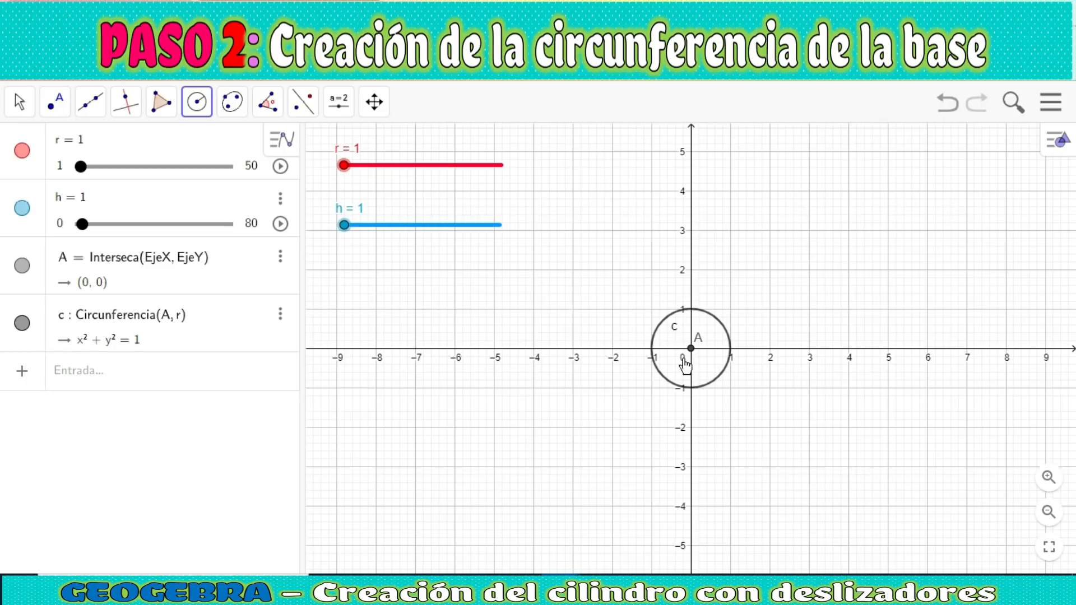
Set slider r to 4 to enlarge the base circle
click(17, 104)
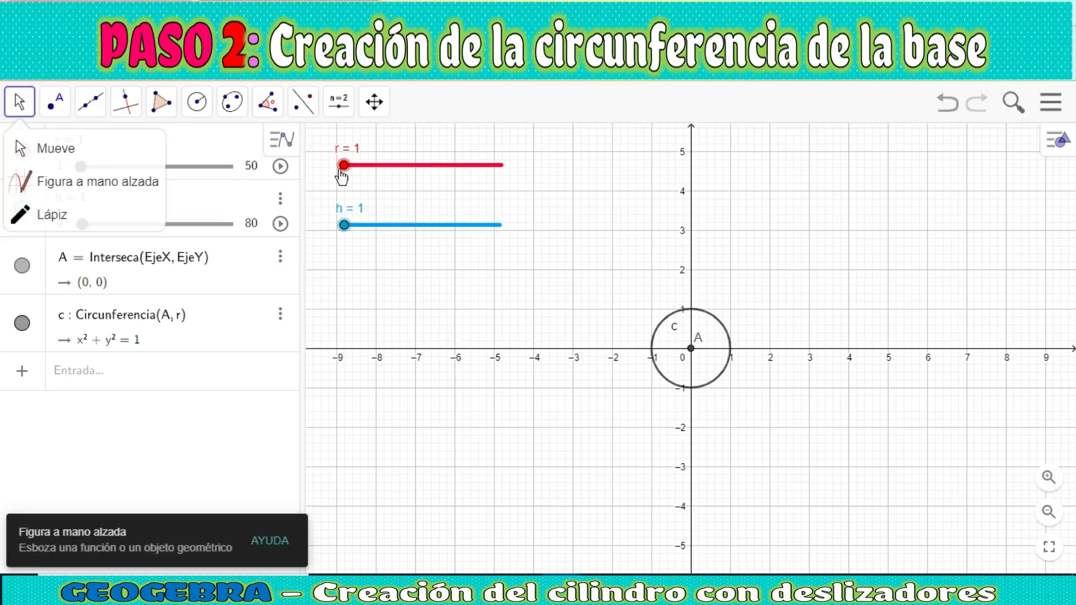
mouse_move(344, 168)
mouse_down()
mouse_move(361, 167)
mouse_move(352, 170)
mouse_up()
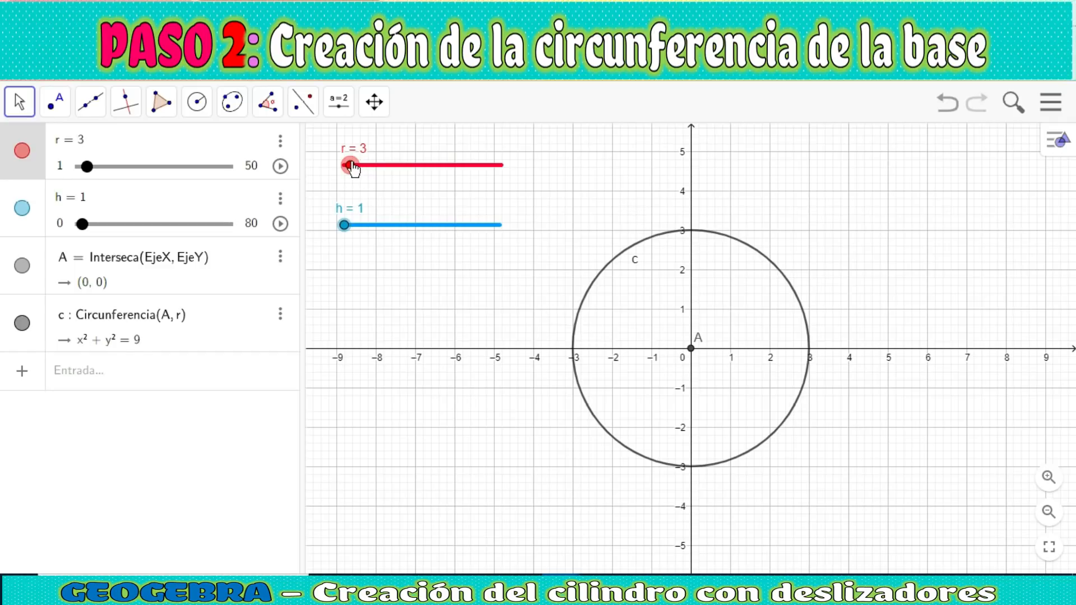
drag(352, 168, 353, 166)
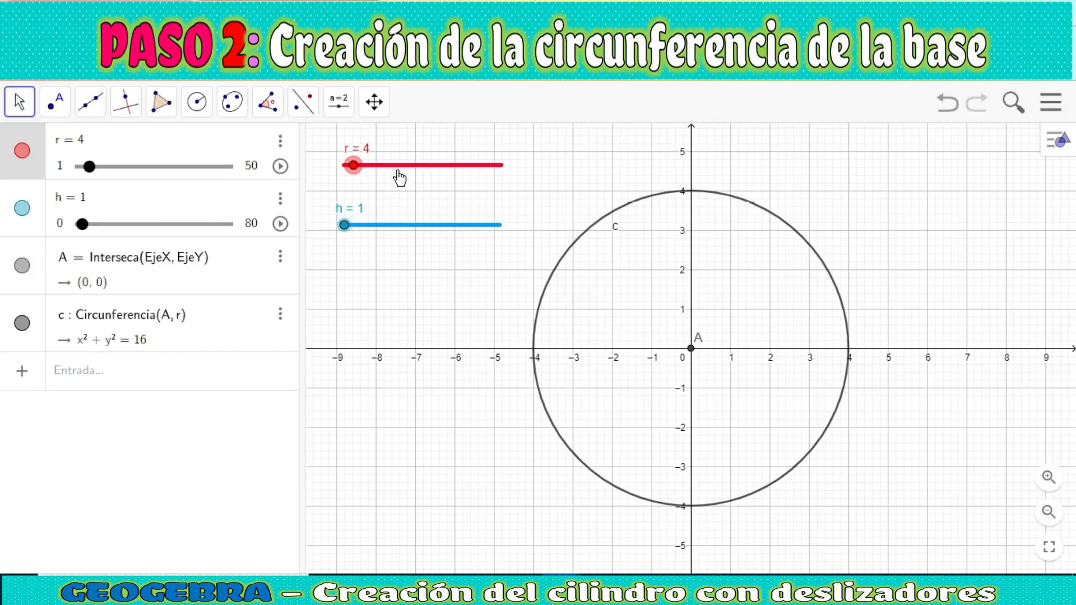
Color the base circle orange (#FF9900) and set its fill opacity to a little over half
right_click(612, 221)
click(713, 440)
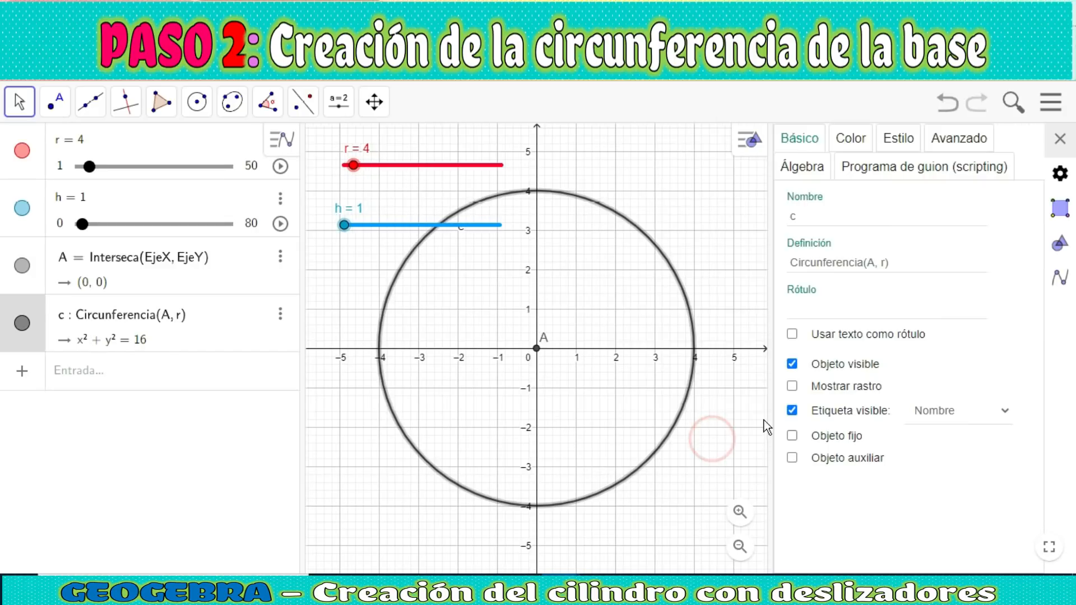
click(851, 138)
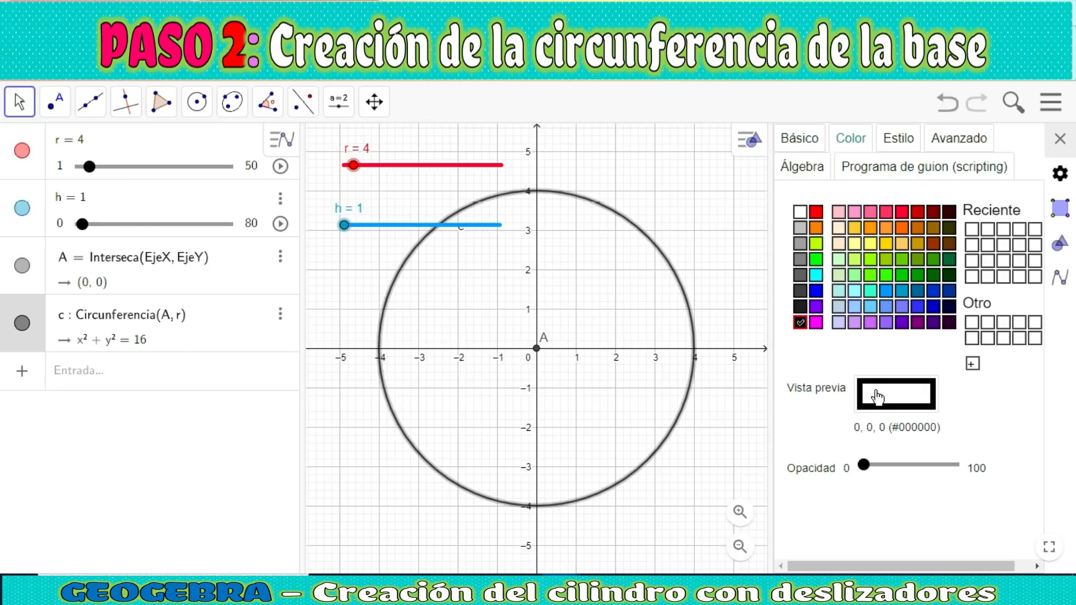
click(871, 227)
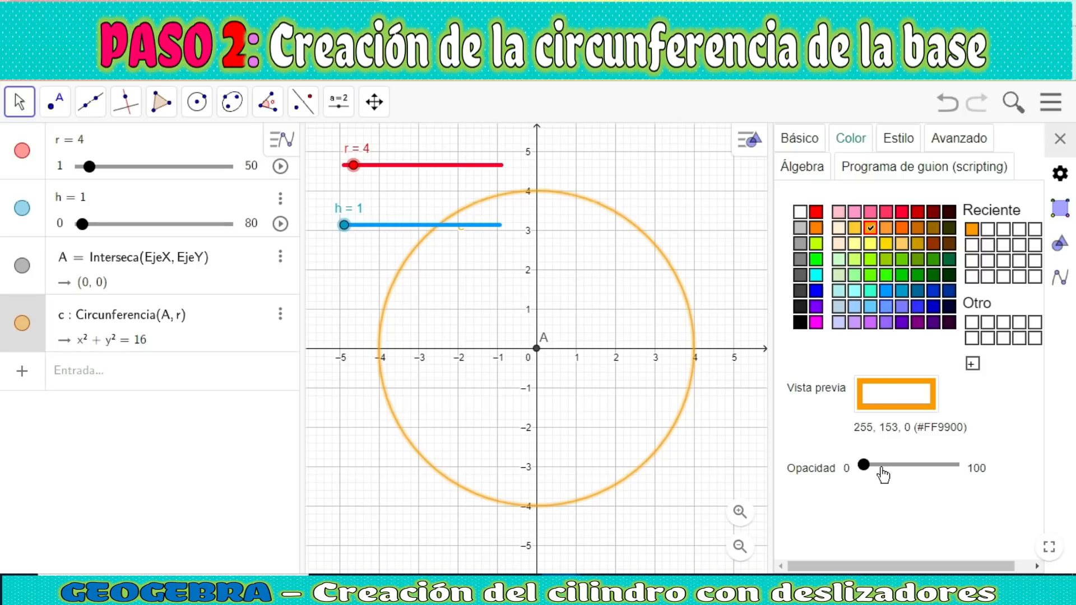
drag(864, 465, 975, 470)
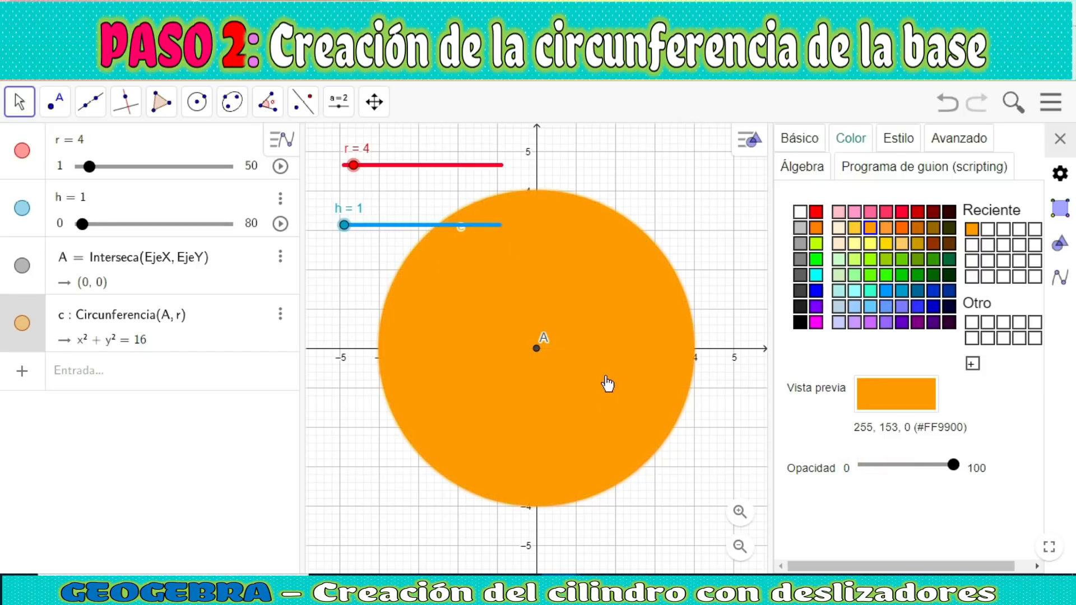
drag(956, 473, 922, 469)
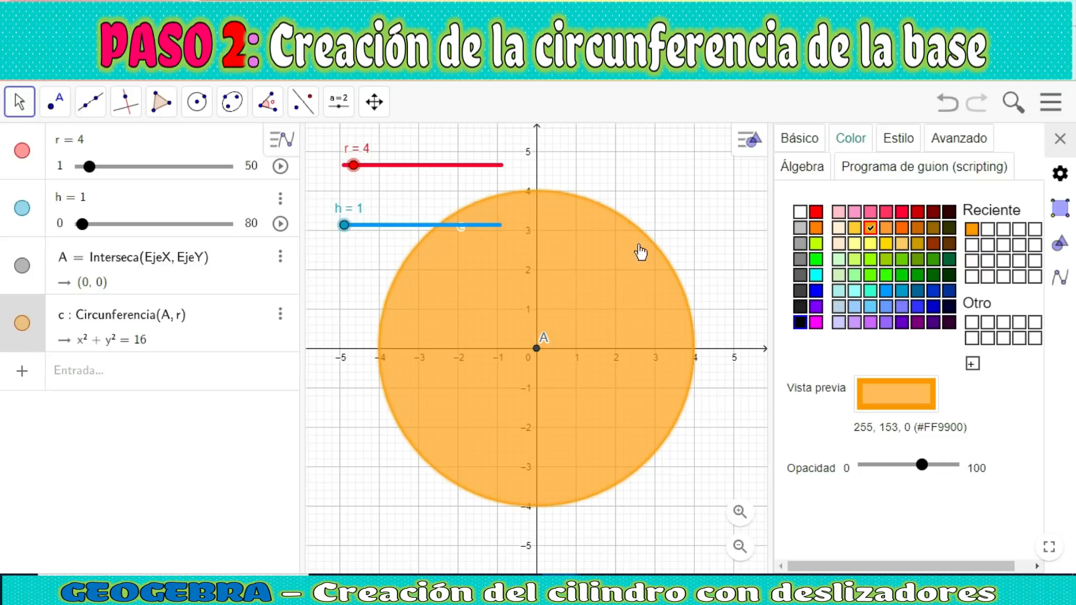
drag(923, 471, 915, 471)
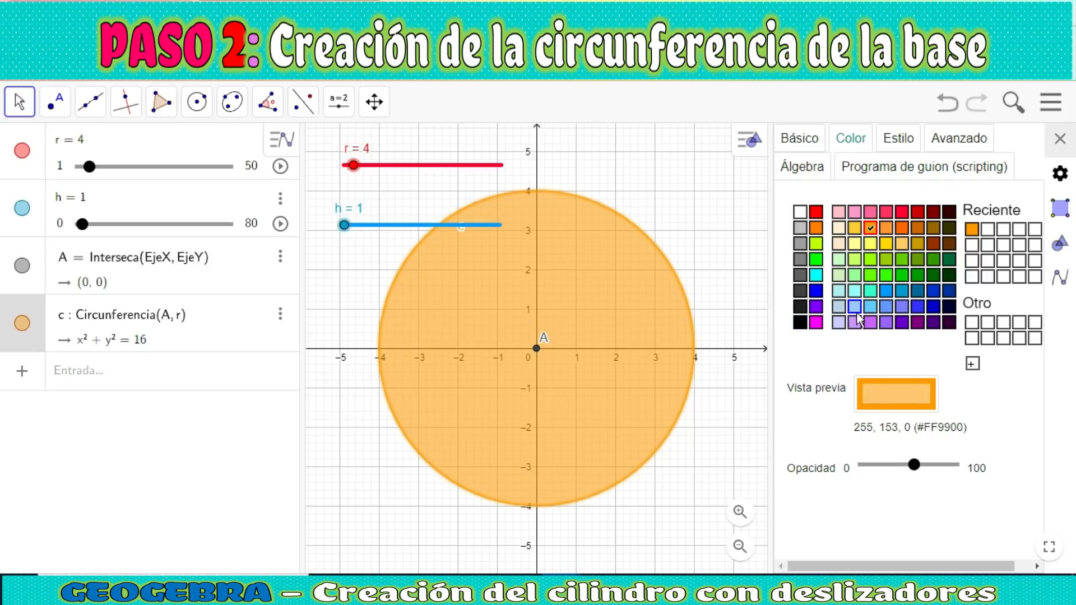
Try green, turquoise, magenta and purple on the base circle, and settle on pink (#FF6699)
click(872, 257)
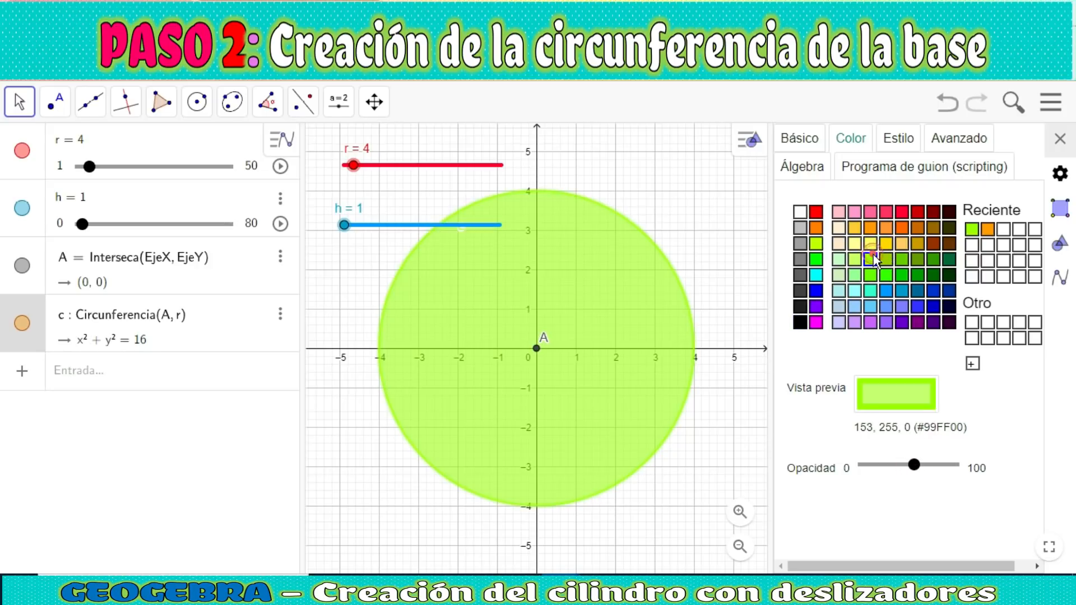
click(875, 292)
click(822, 322)
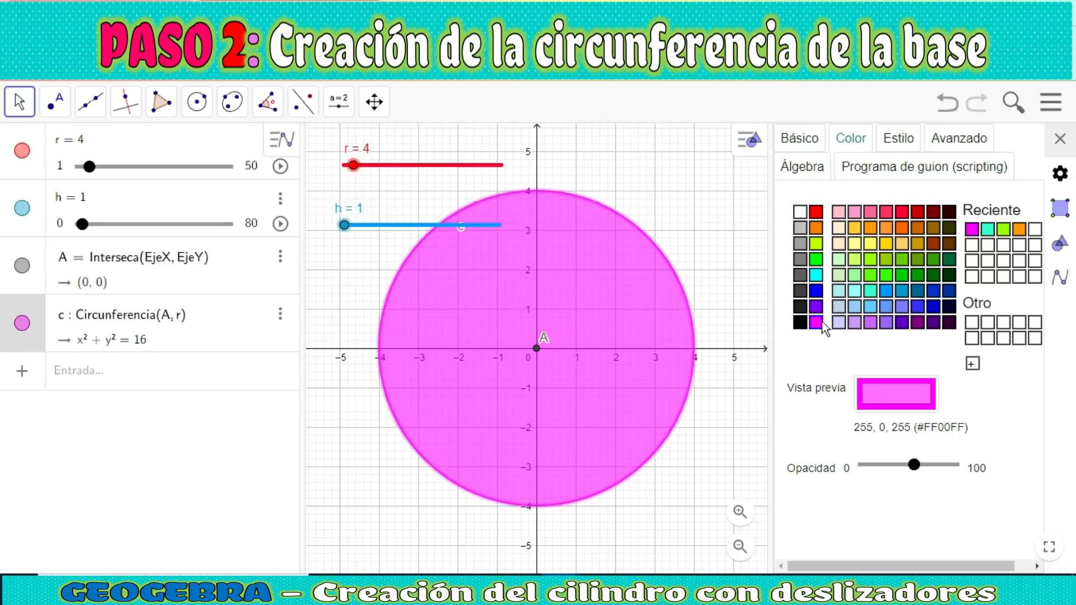
click(918, 322)
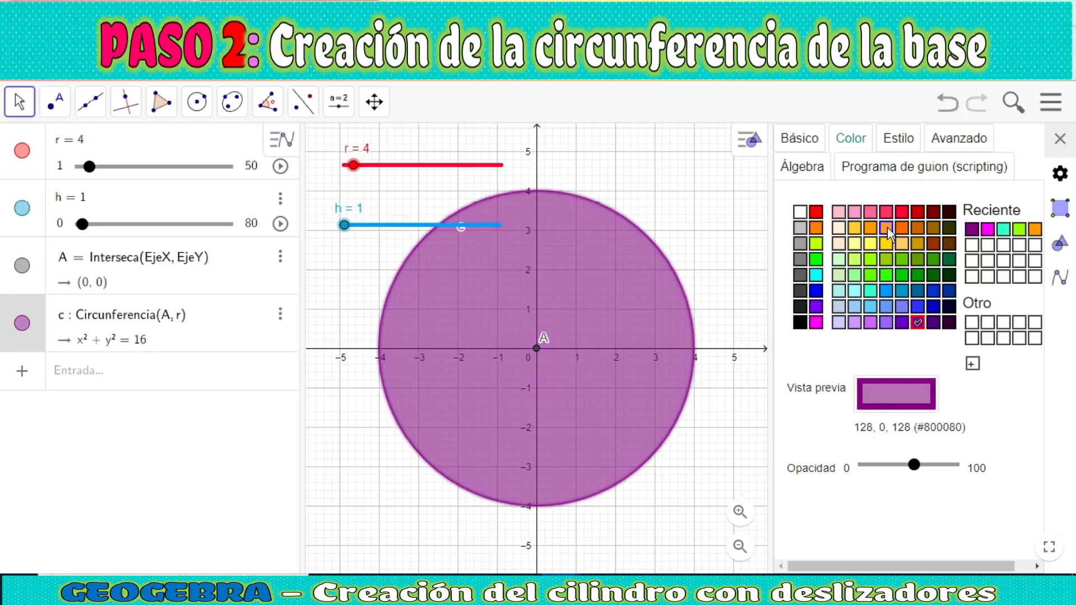
click(870, 211)
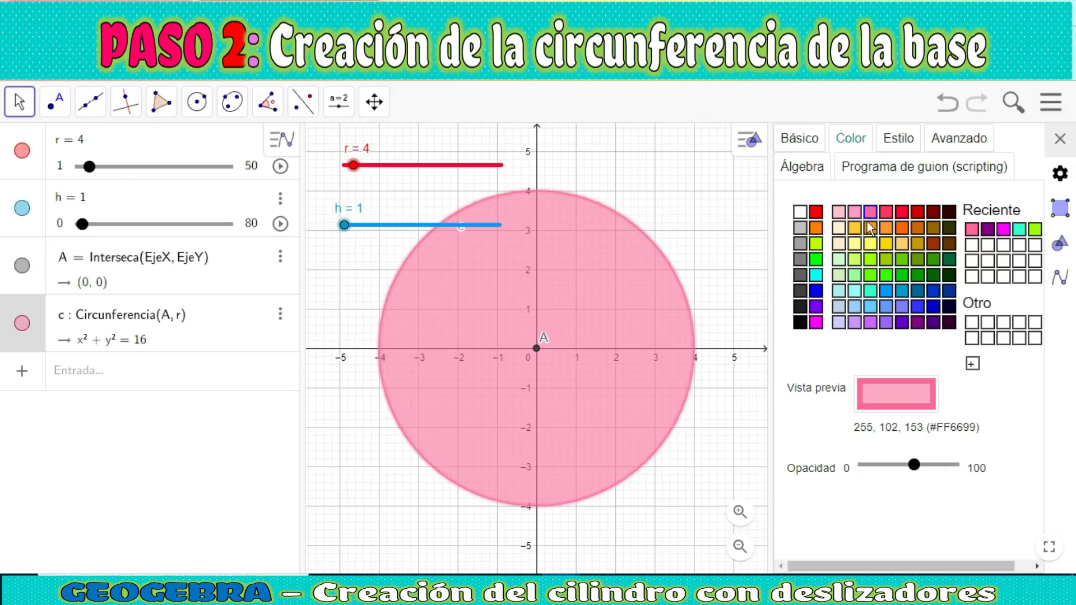
Set the base circle's line thickness to 13 and its line opacity to 100
click(898, 139)
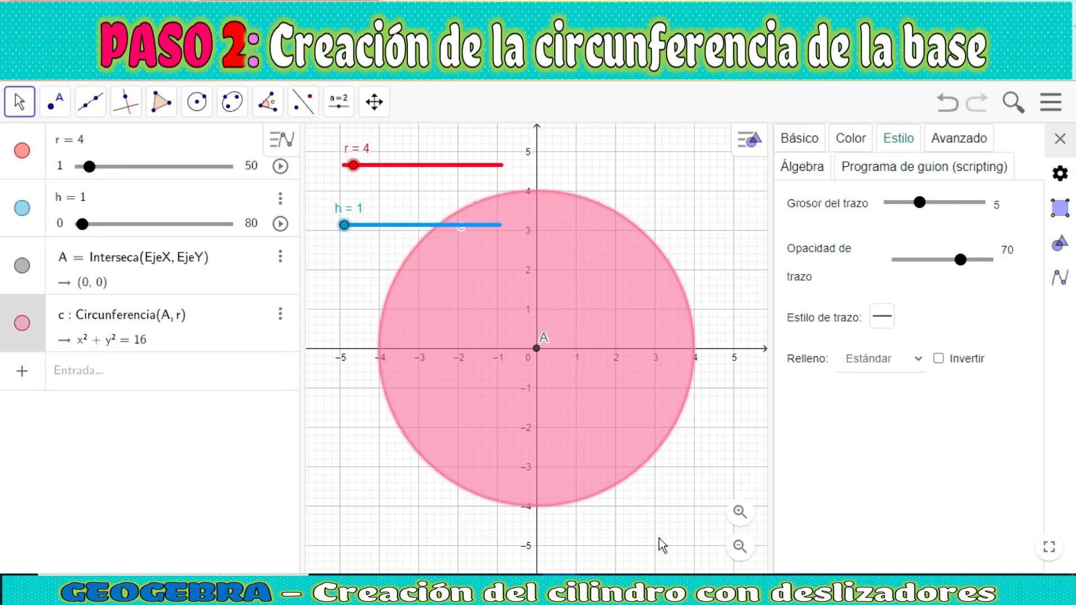
drag(920, 202, 979, 203)
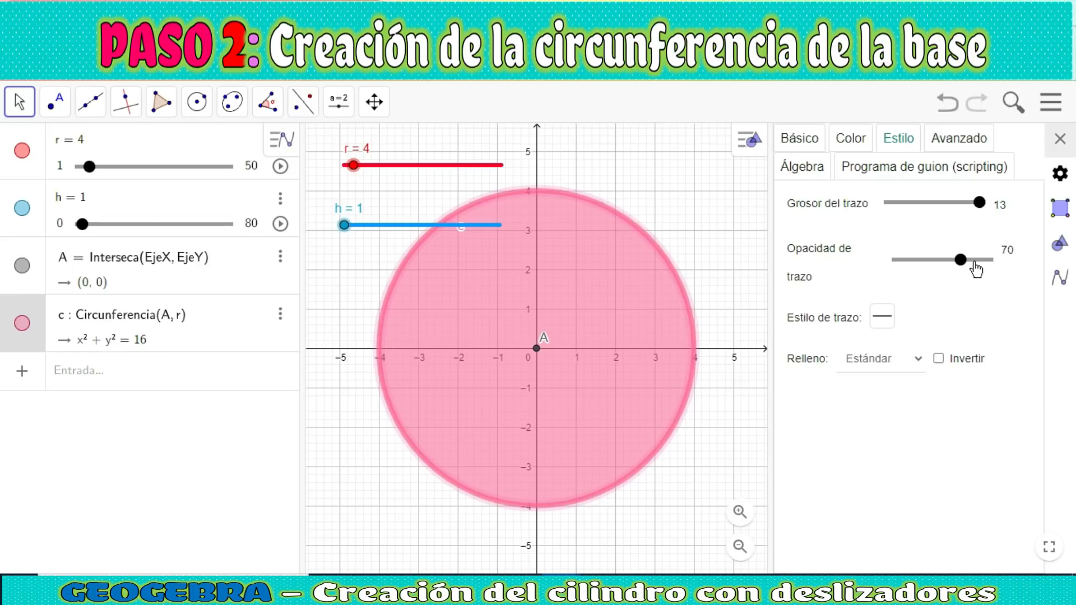
drag(962, 261, 990, 270)
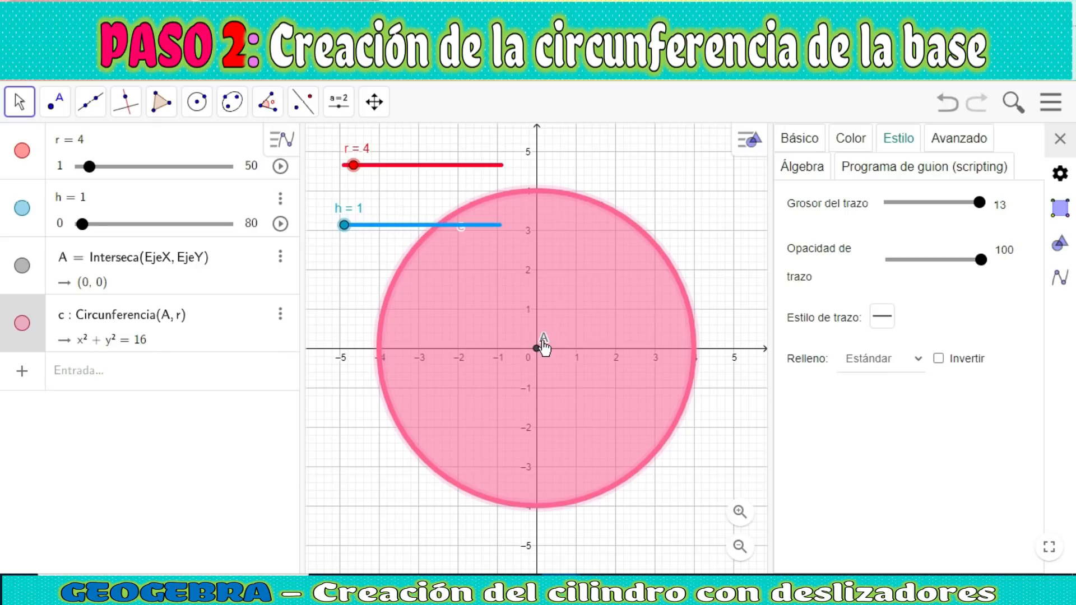
Rename the circle's center point to C and hide the label of the circle
right_click(544, 348)
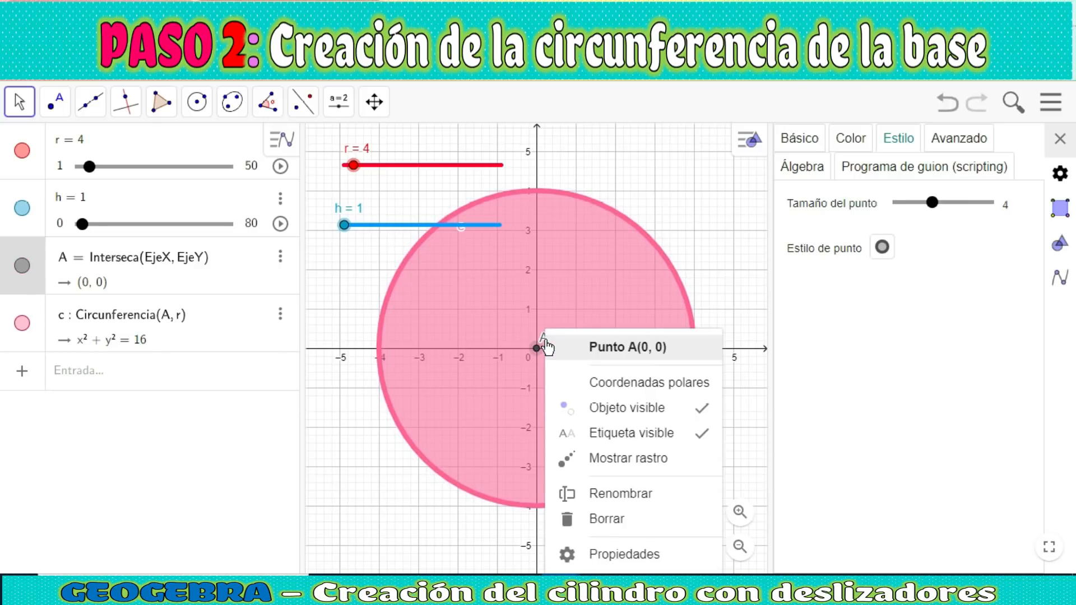
click(617, 548)
double_click(800, 215)
text(C)
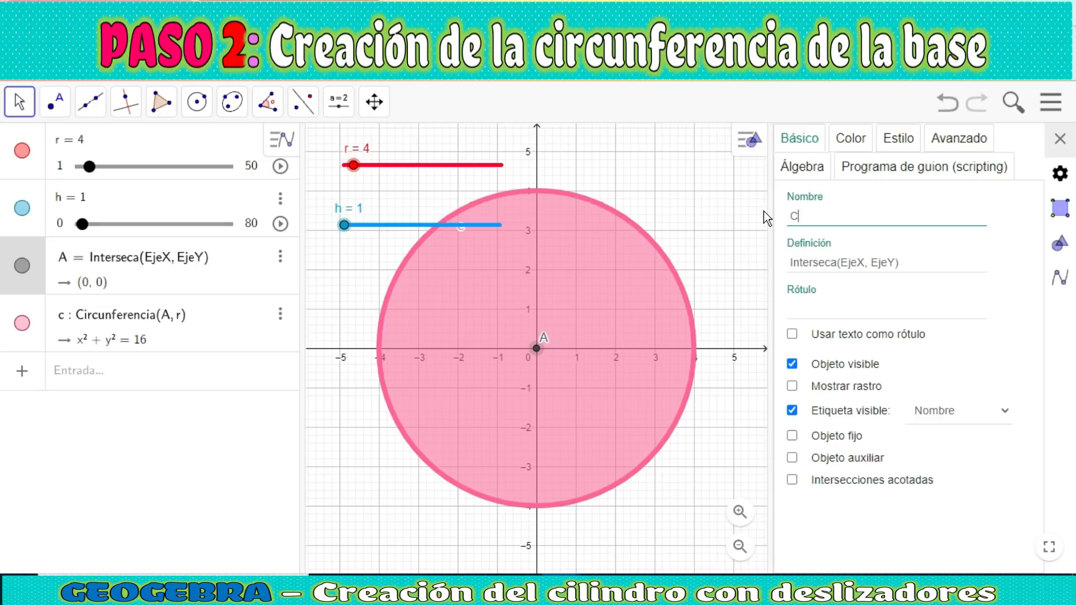
key(Return)
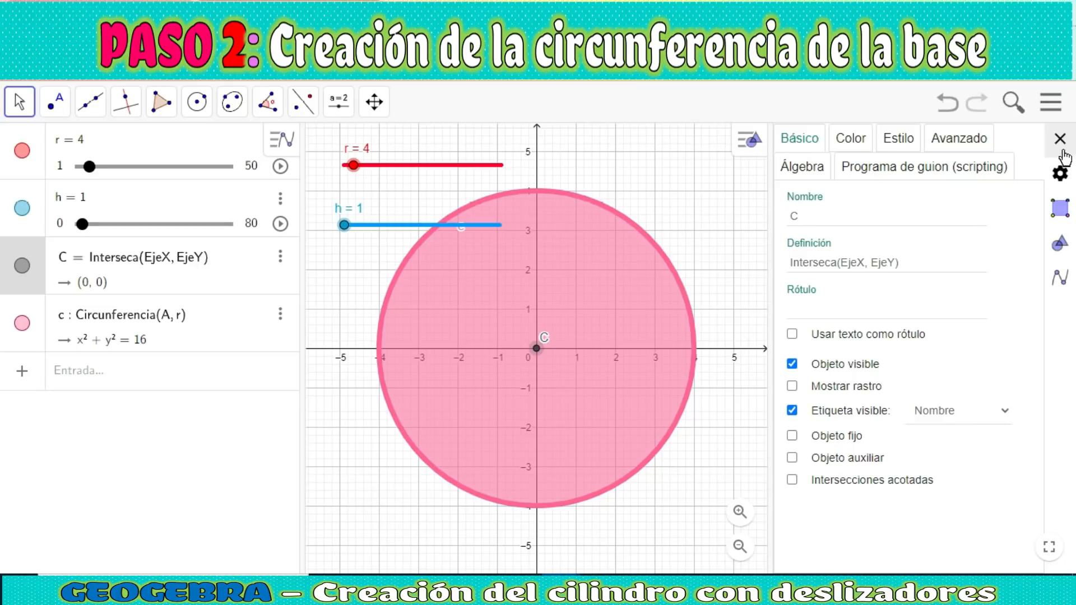
click(1060, 140)
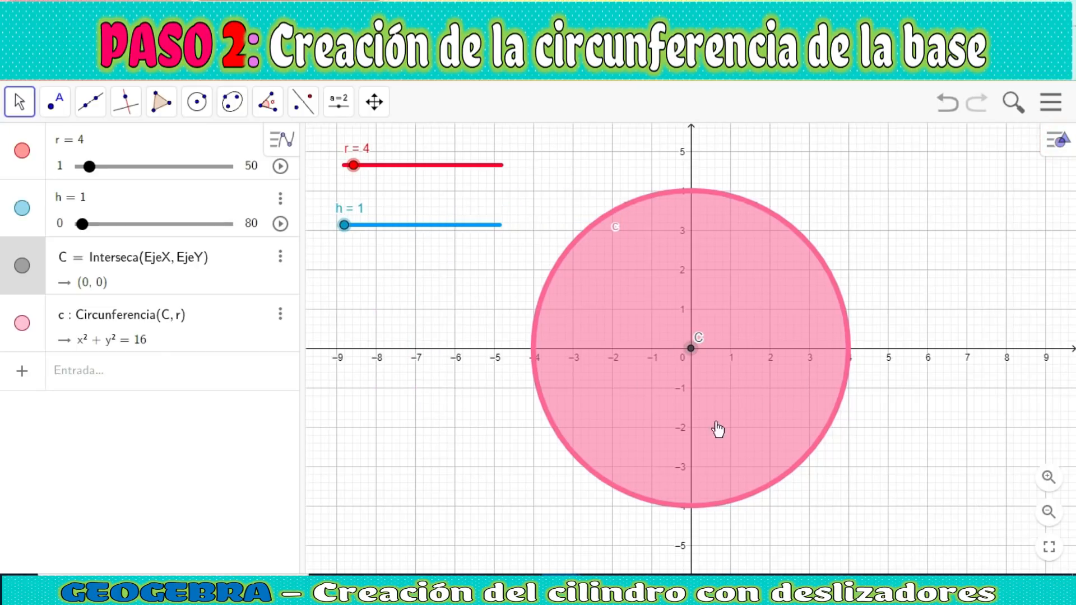
right_click(618, 230)
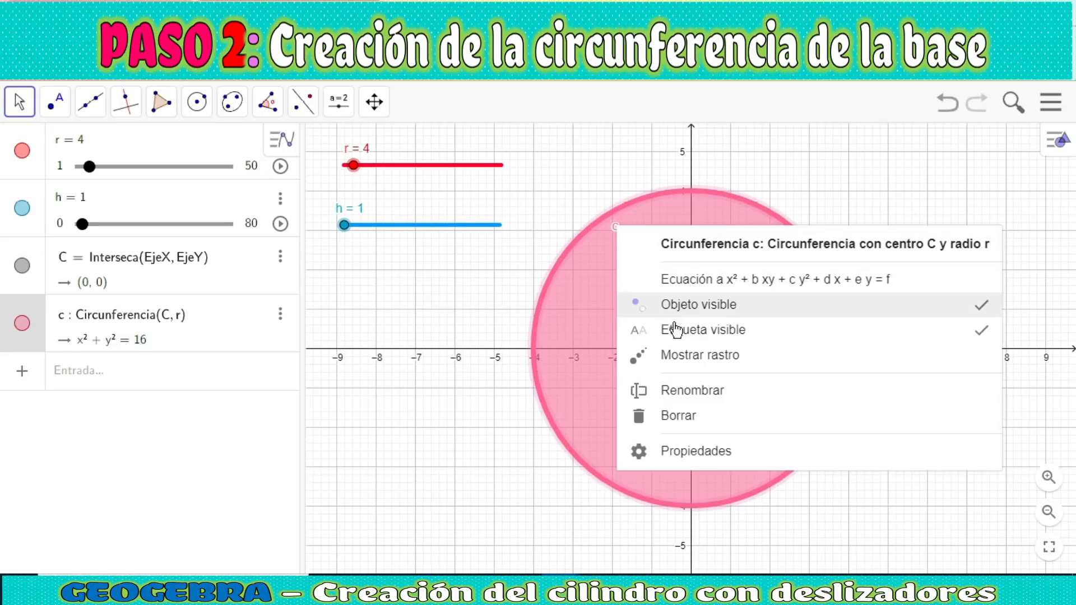
click(977, 335)
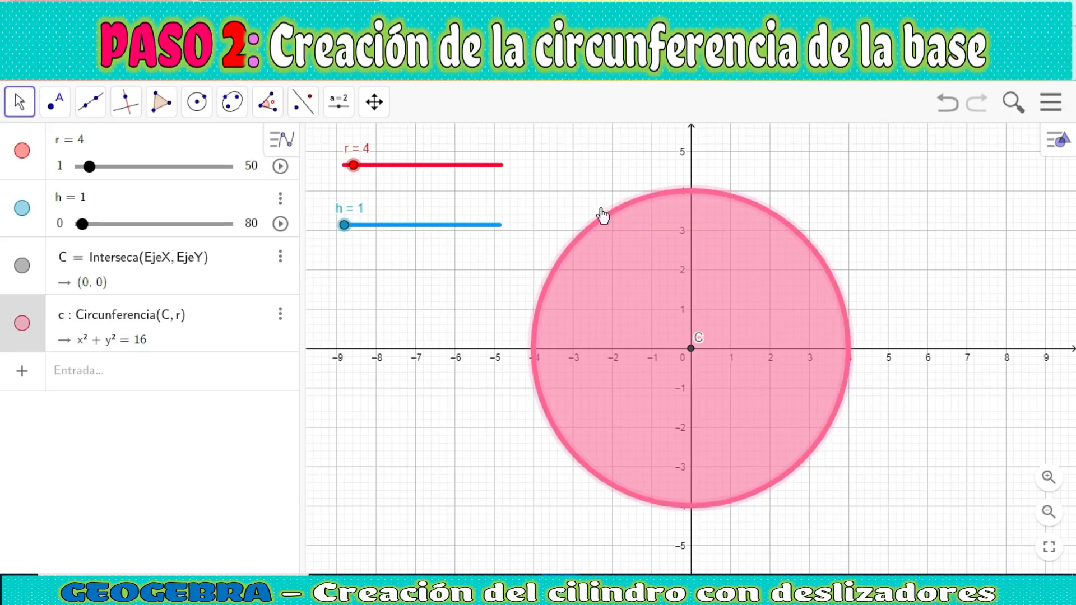
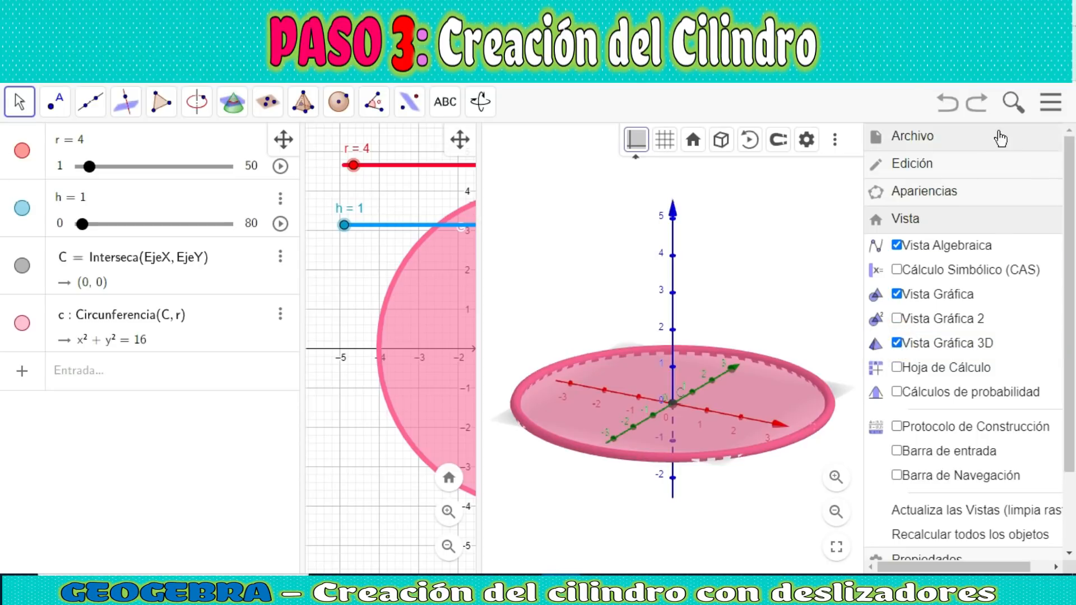
Widen the 2D graphics view to fit the whole circle and define the point H = (0, 0, h)
click(1051, 103)
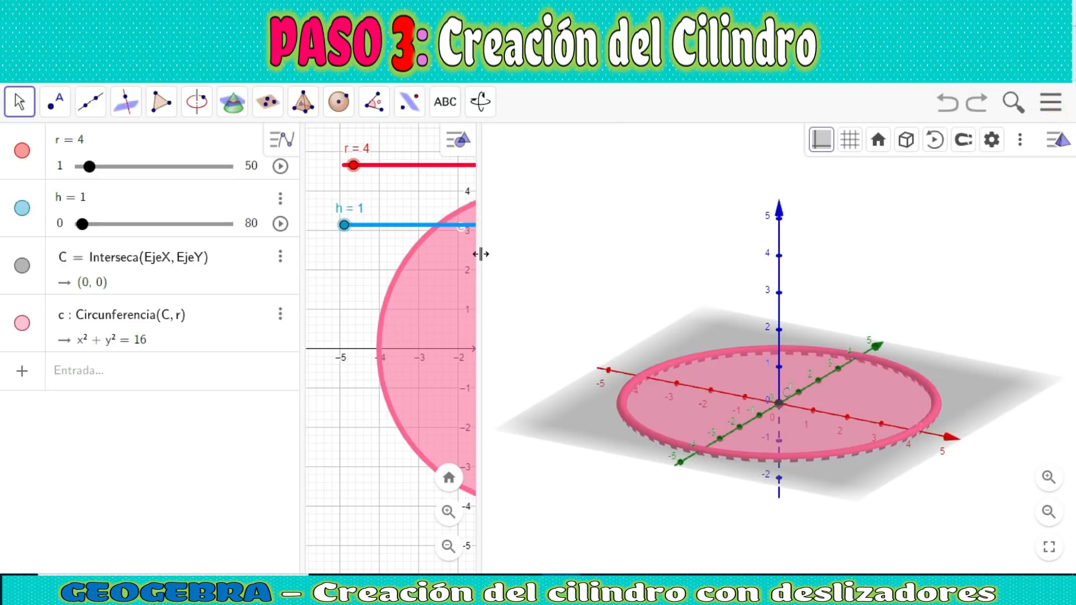
drag(478, 254, 723, 283)
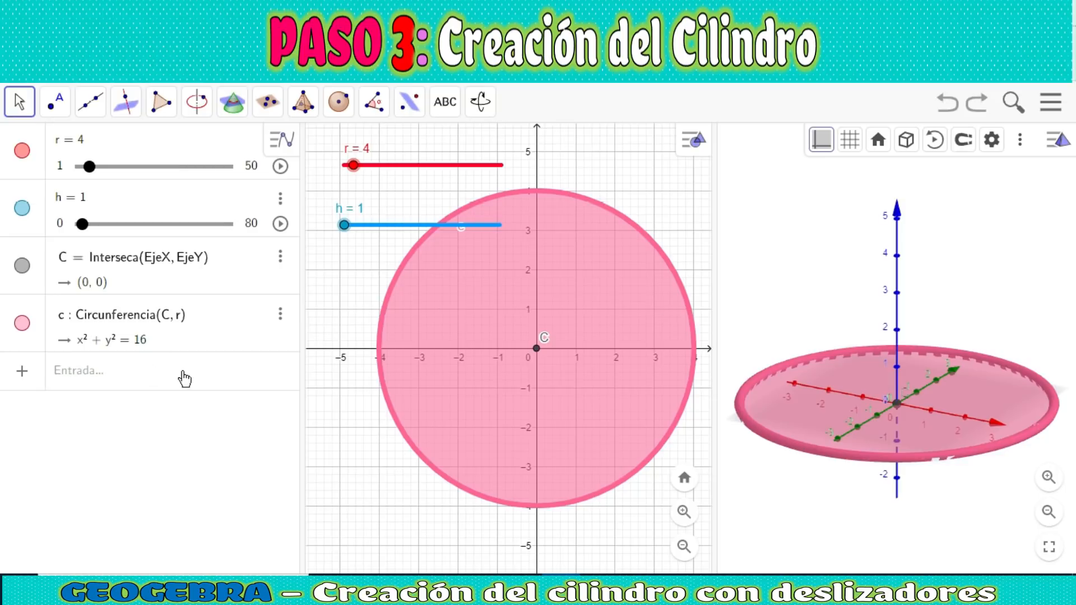
click(114, 376)
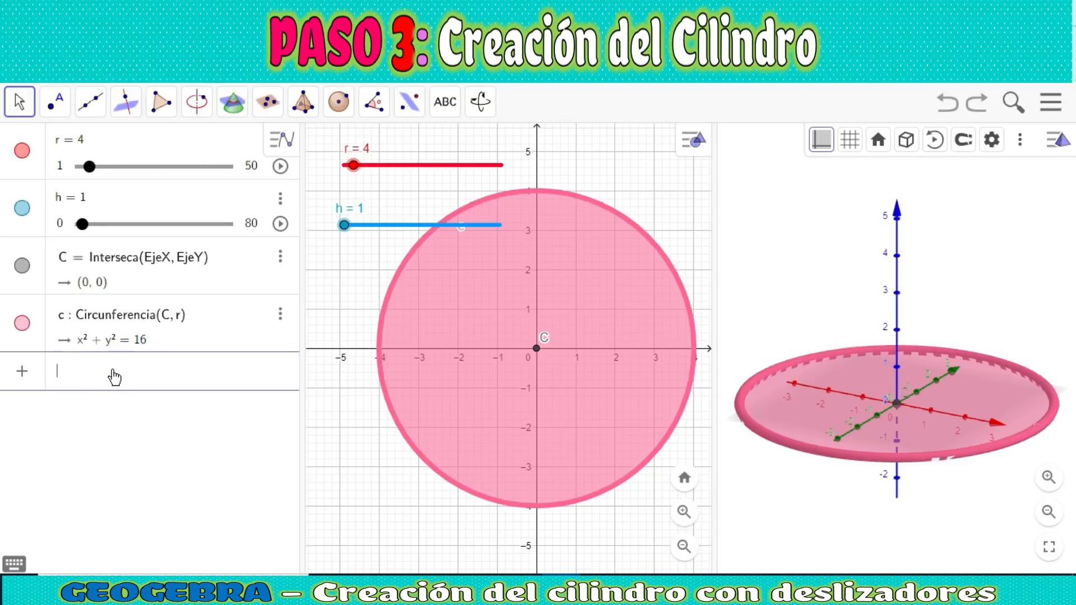
text(H = (0, 0)
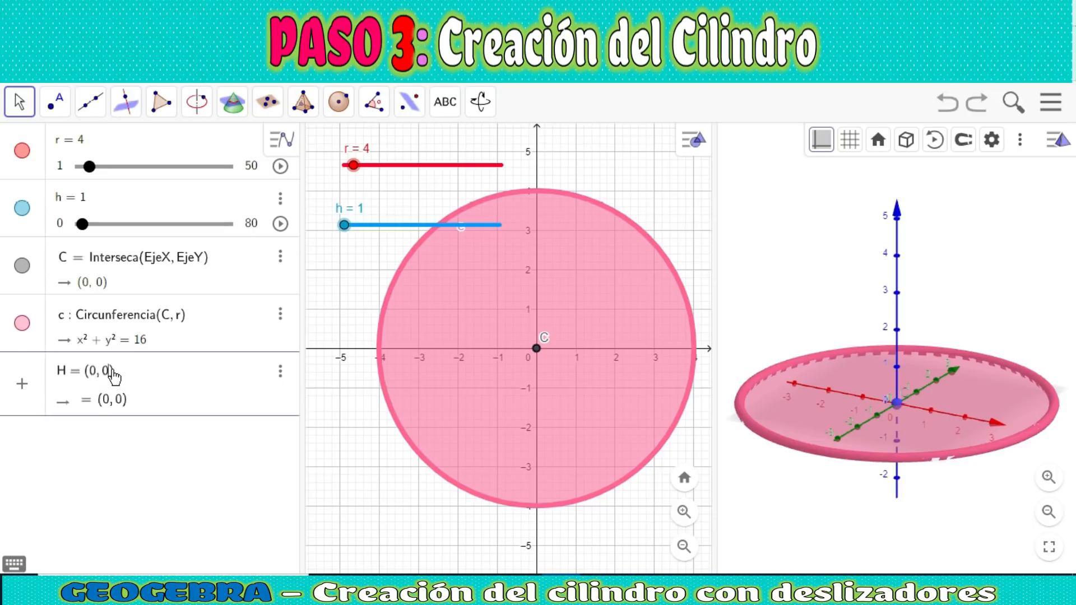
text(, h)
key(Return)
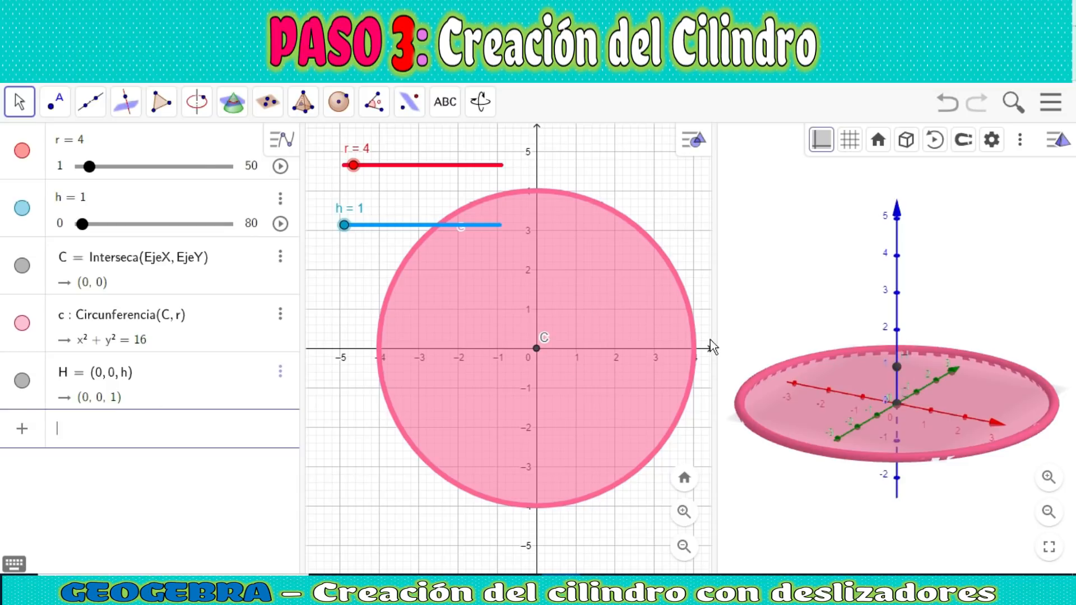
Open the properties of point H from the 3D view and set its color to blue (#0000FF)
right_click(905, 360)
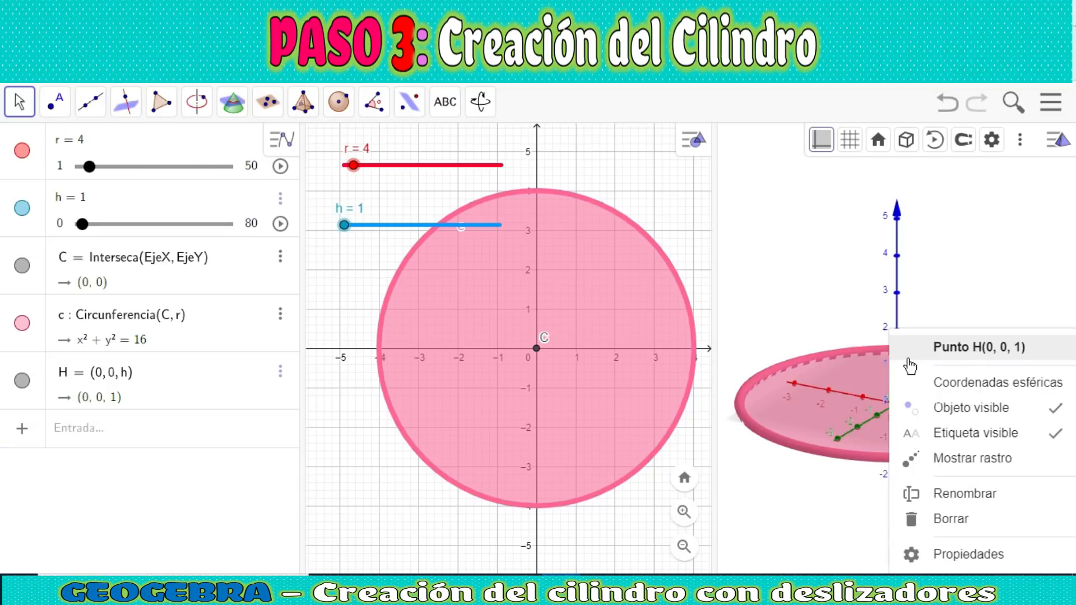
click(960, 558)
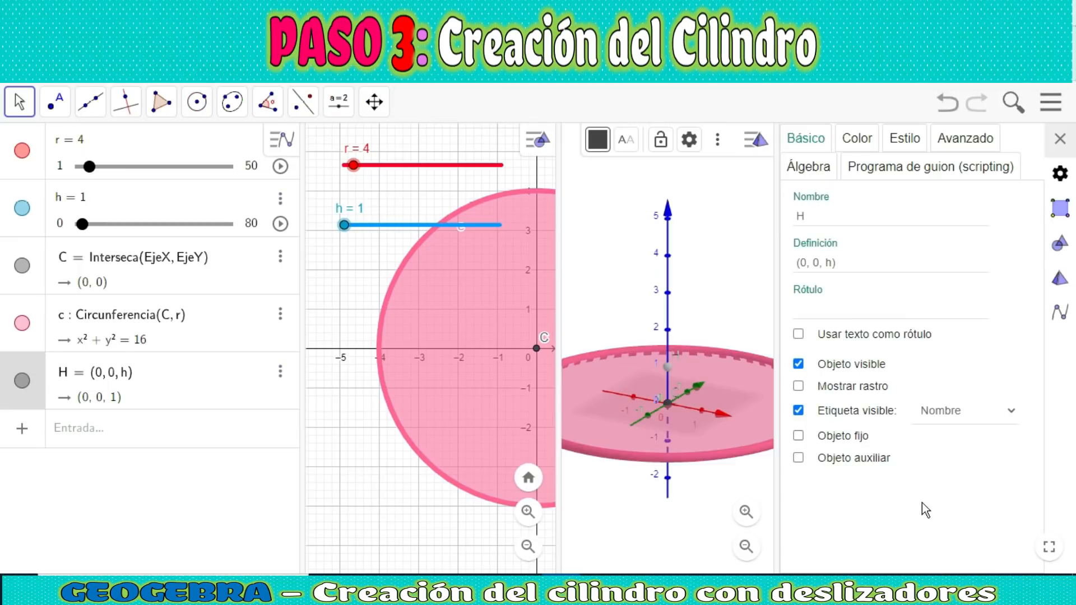
click(858, 138)
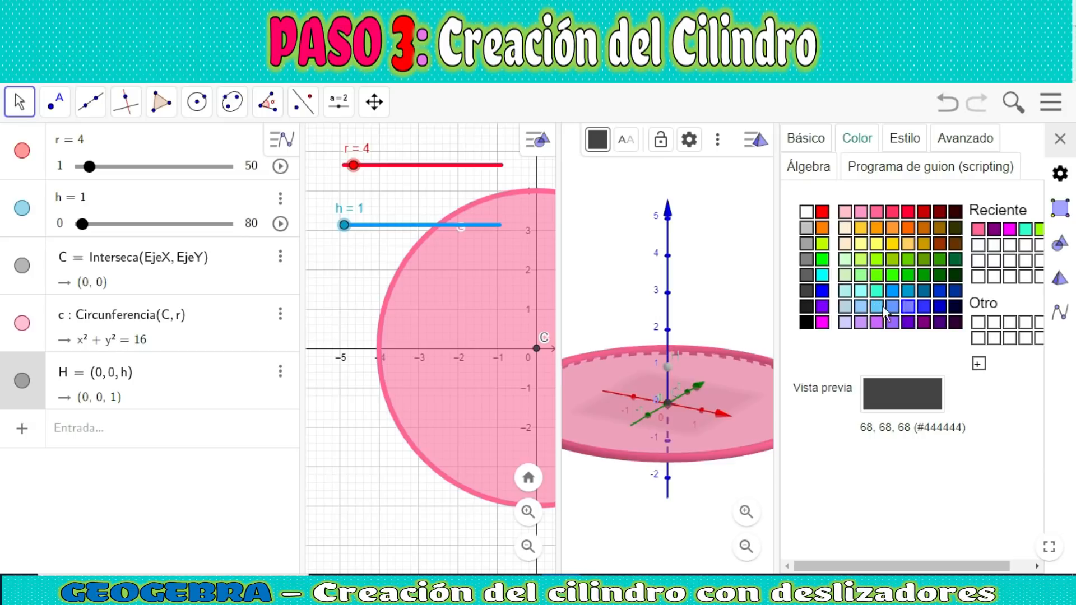
click(823, 291)
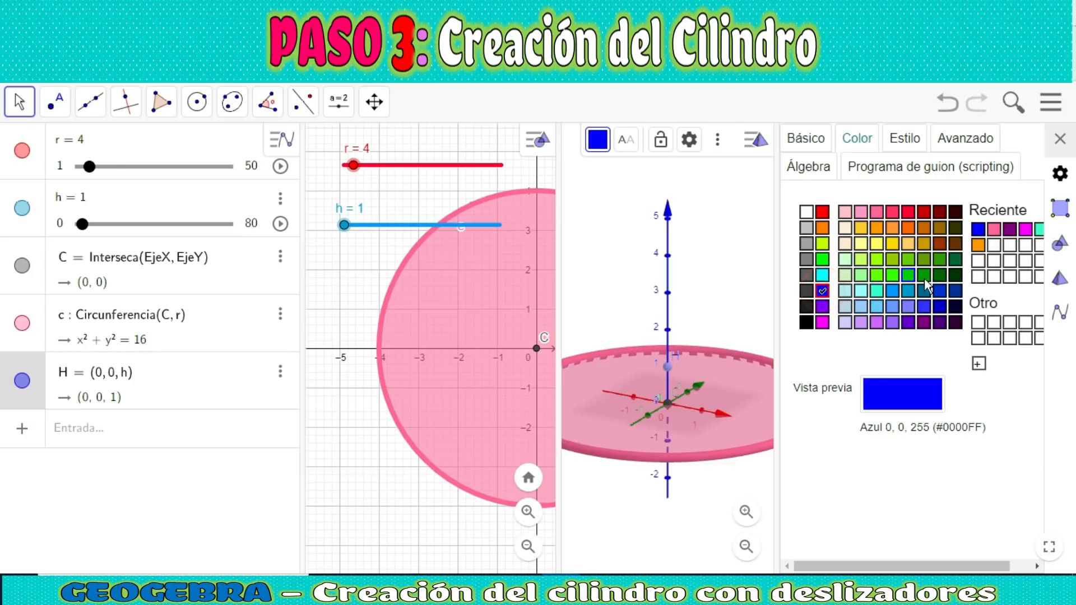
Set the size of point H to 6, change its color to dark blue (#0000CC), and close its properties
click(904, 140)
mouse_move(953, 222)
mouse_down()
mouse_move(987, 222)
mouse_move(938, 215)
mouse_move(959, 215)
mouse_up()
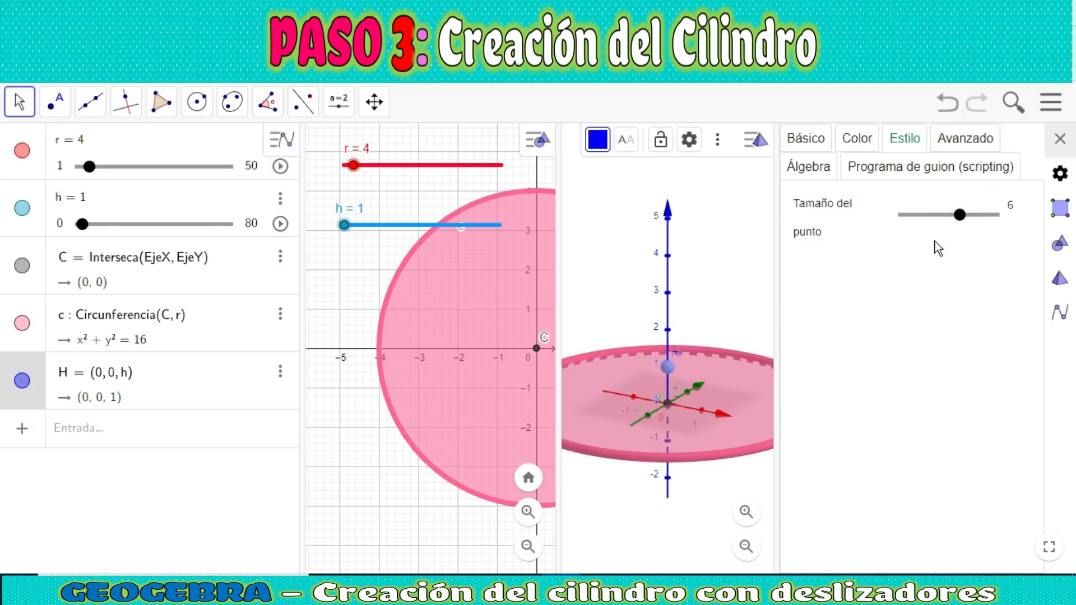
click(857, 138)
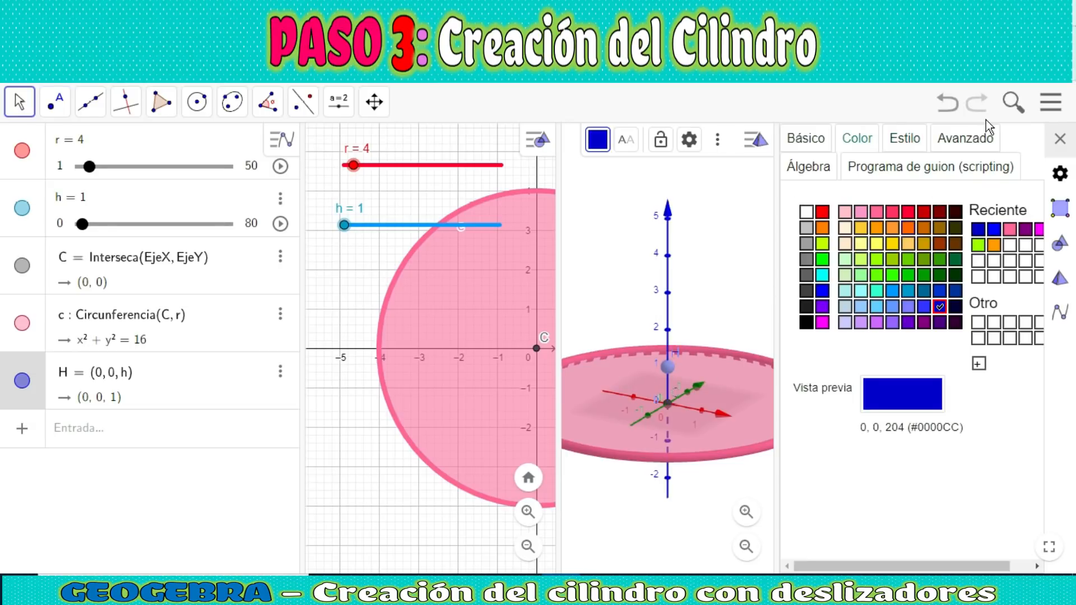
click(1060, 139)
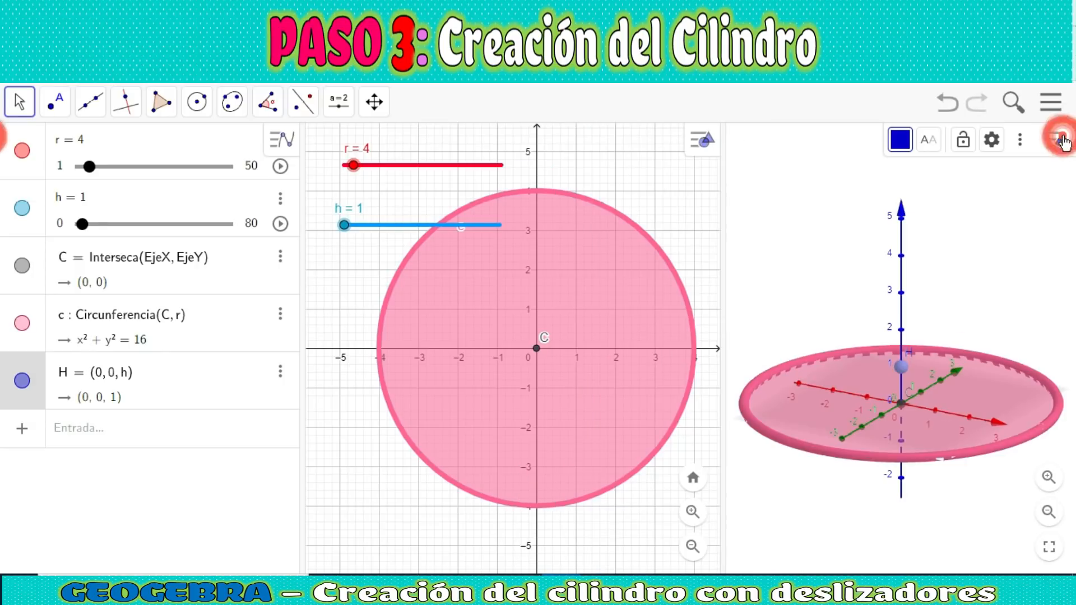
Create a cylinder from point C to point H with radius r, and set the height slider h to 4
click(910, 357)
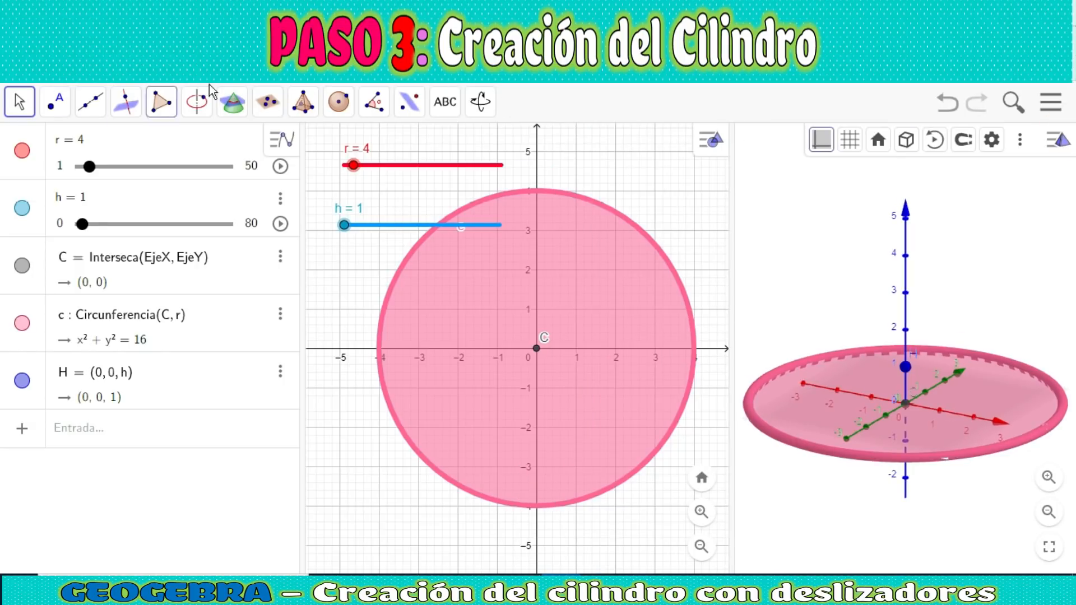
click(315, 108)
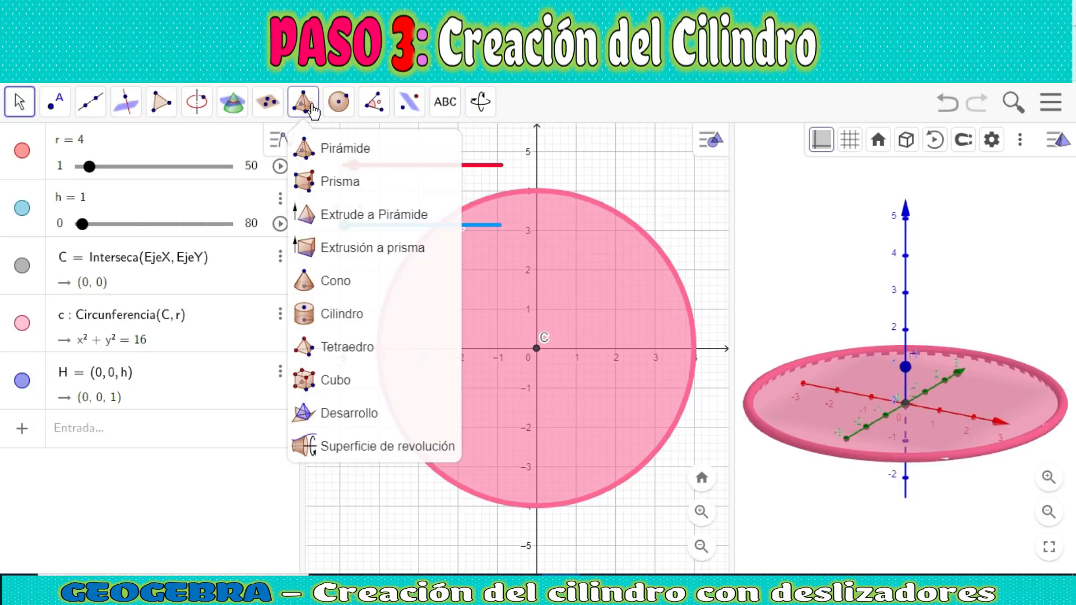
click(331, 181)
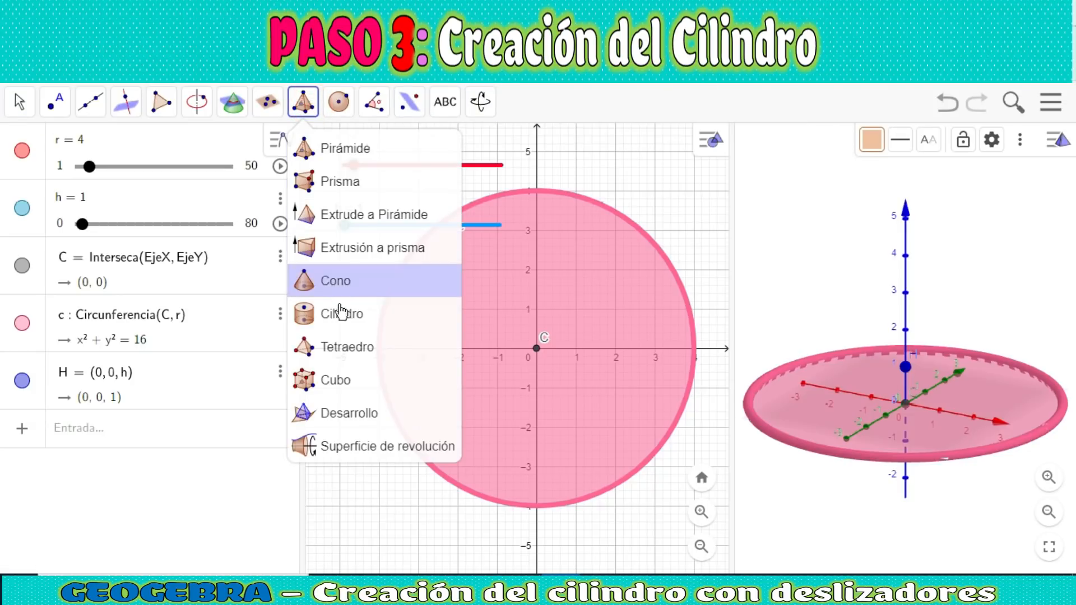
click(346, 321)
click(346, 322)
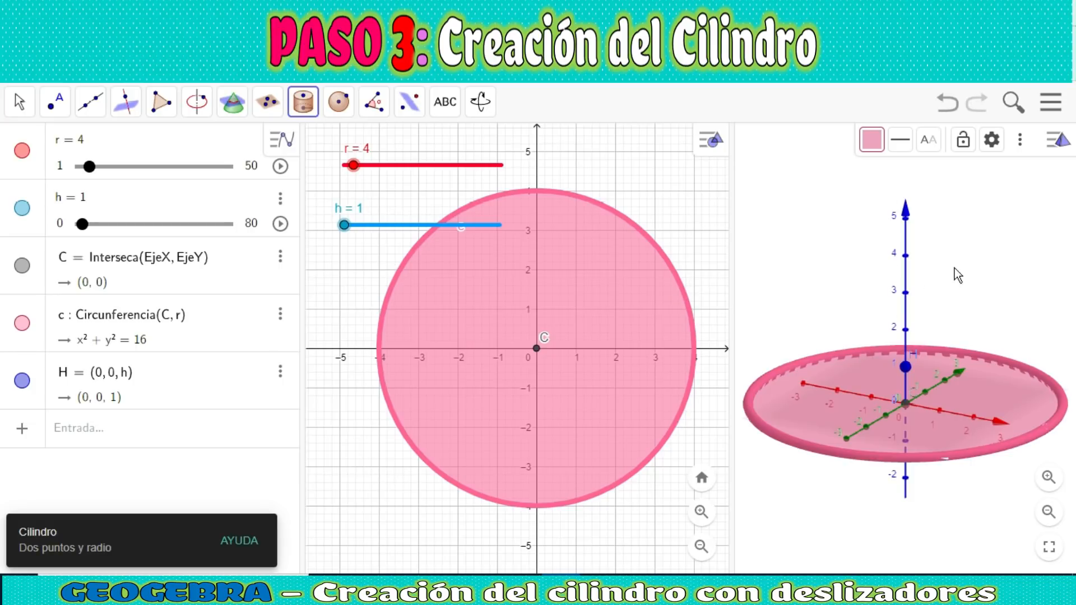
click(907, 403)
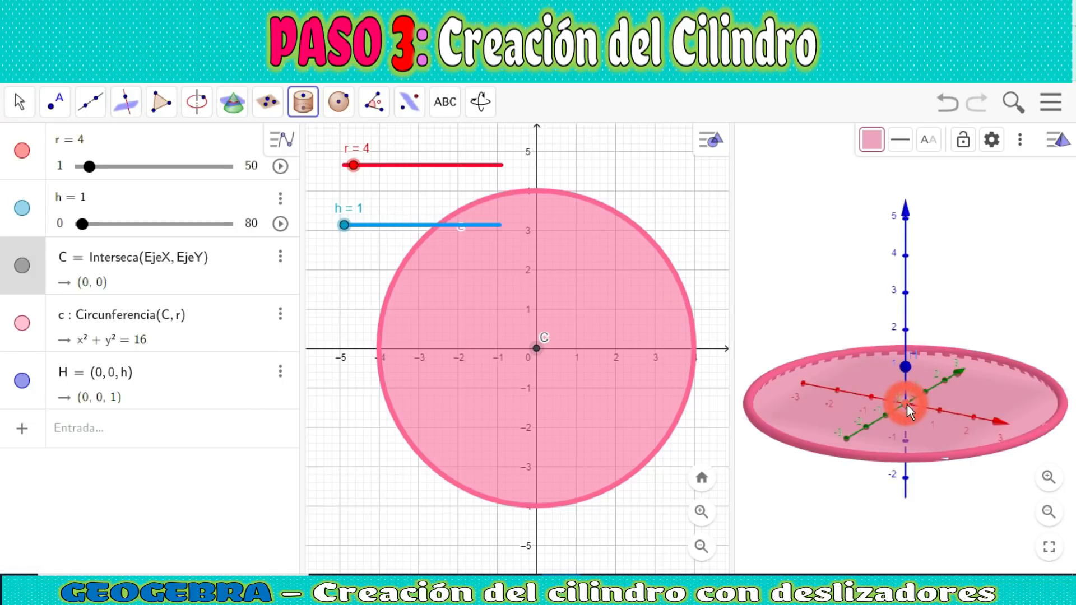
click(905, 369)
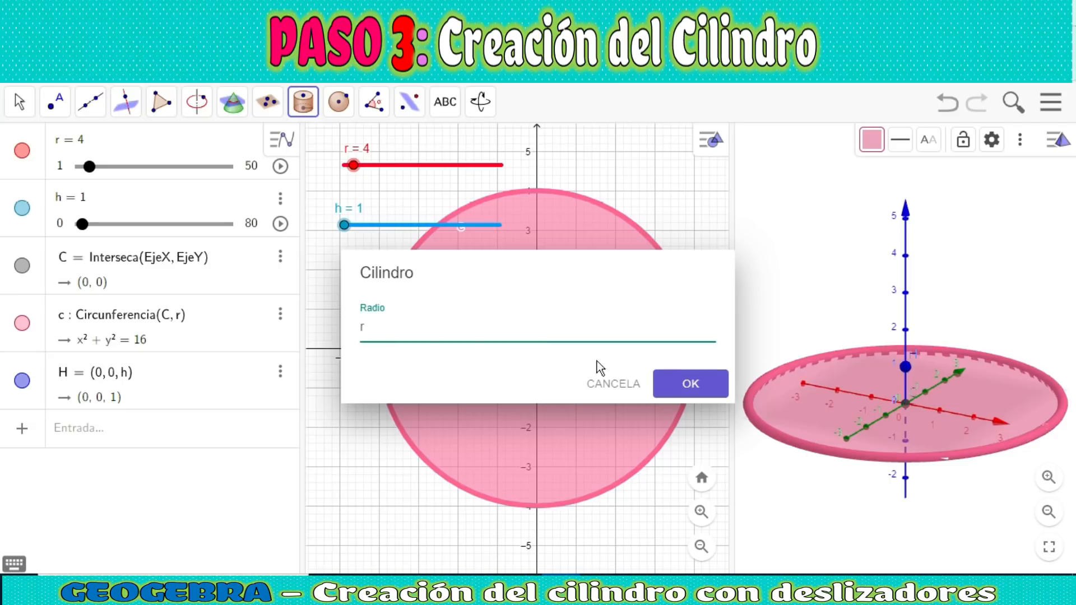
click(675, 382)
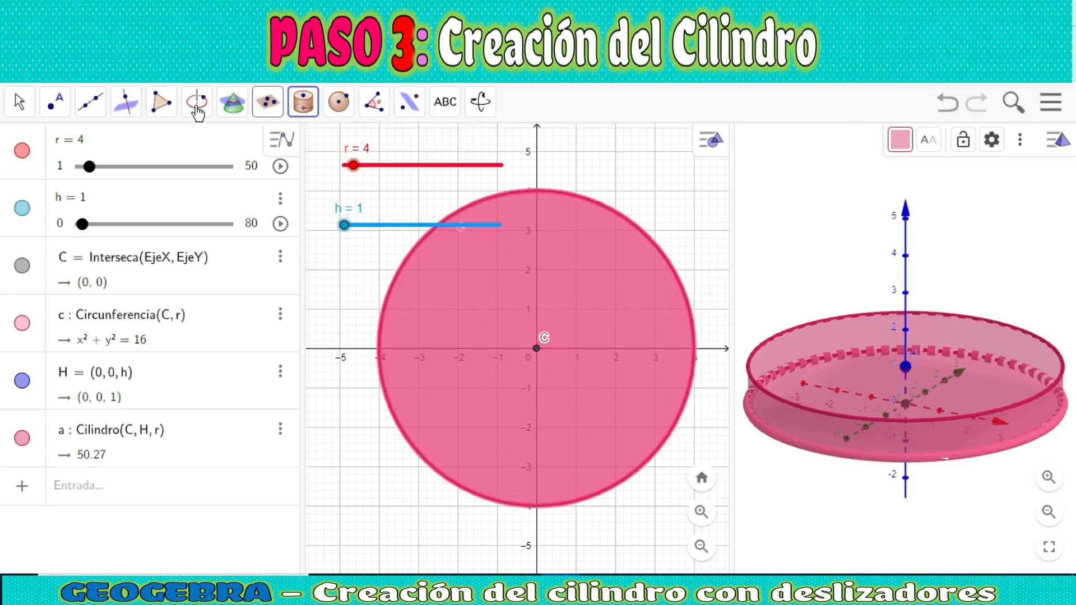
click(19, 102)
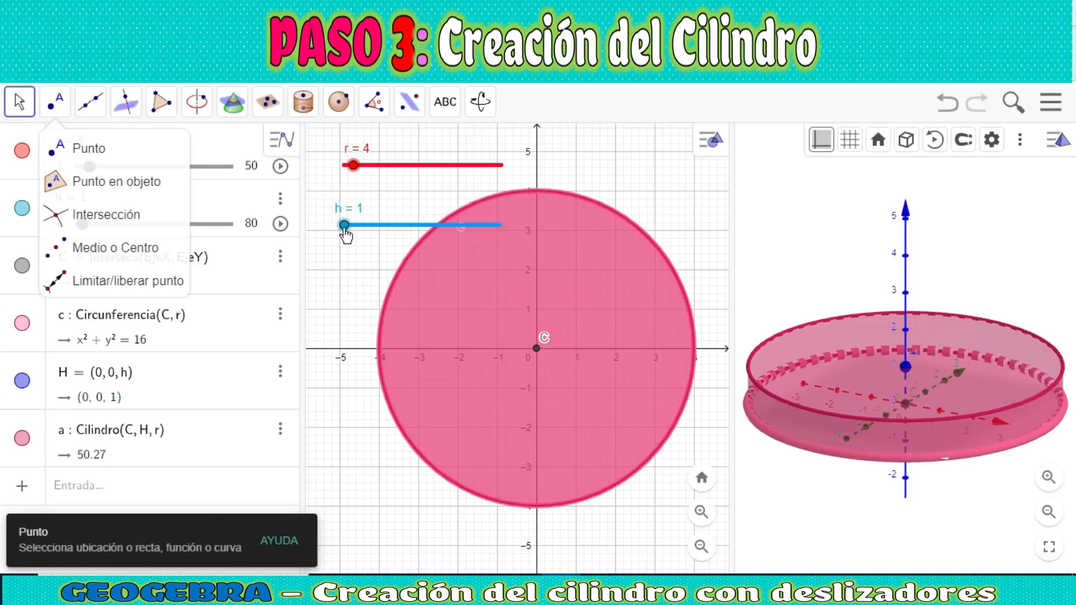
mouse_move(344, 226)
mouse_down()
mouse_move(367, 227)
mouse_move(352, 227)
mouse_up()
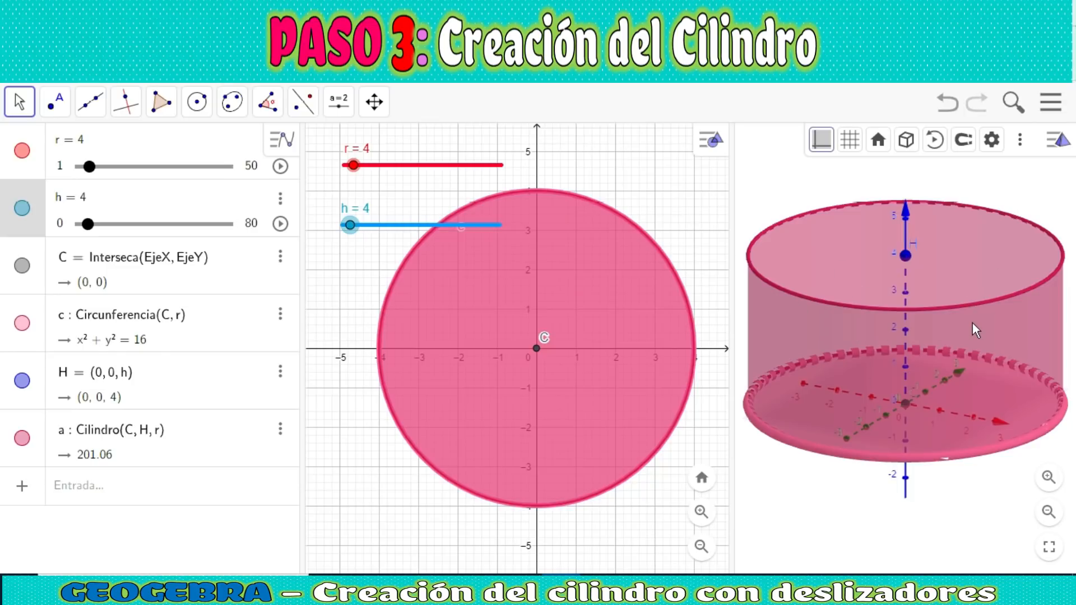
Open the properties of the cylinder in the 3D view, raise its opacity, and set its color to light yellow (#FFFF66)
right_click(969, 257)
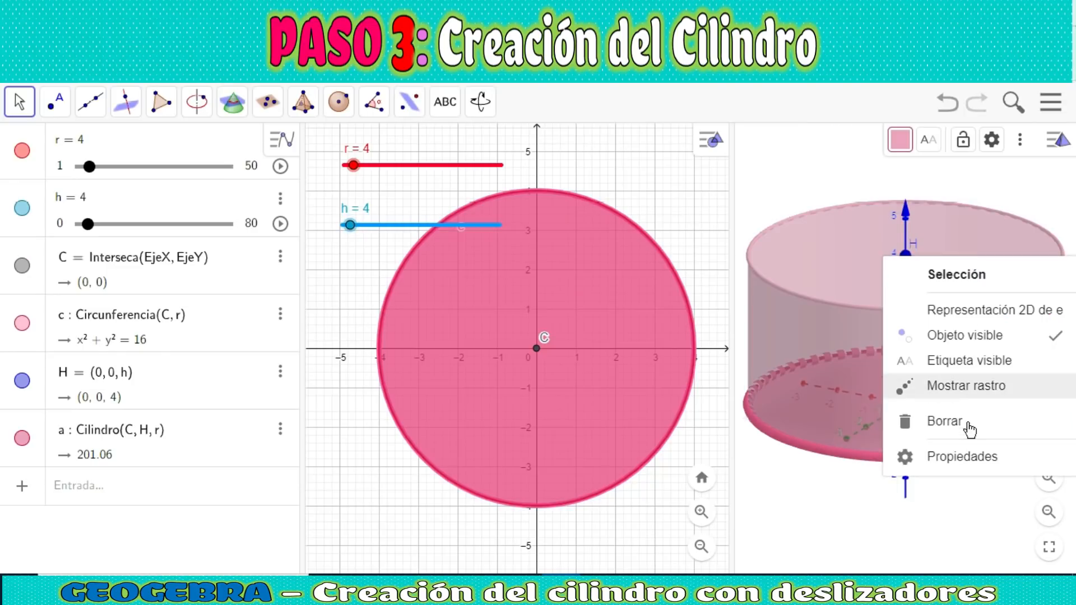
click(978, 467)
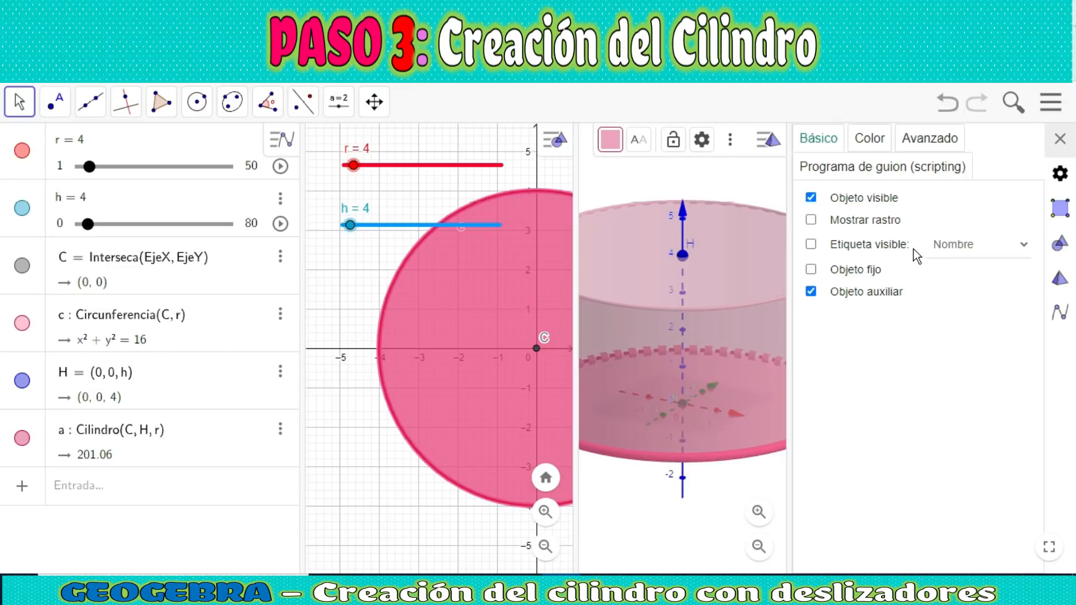
click(870, 138)
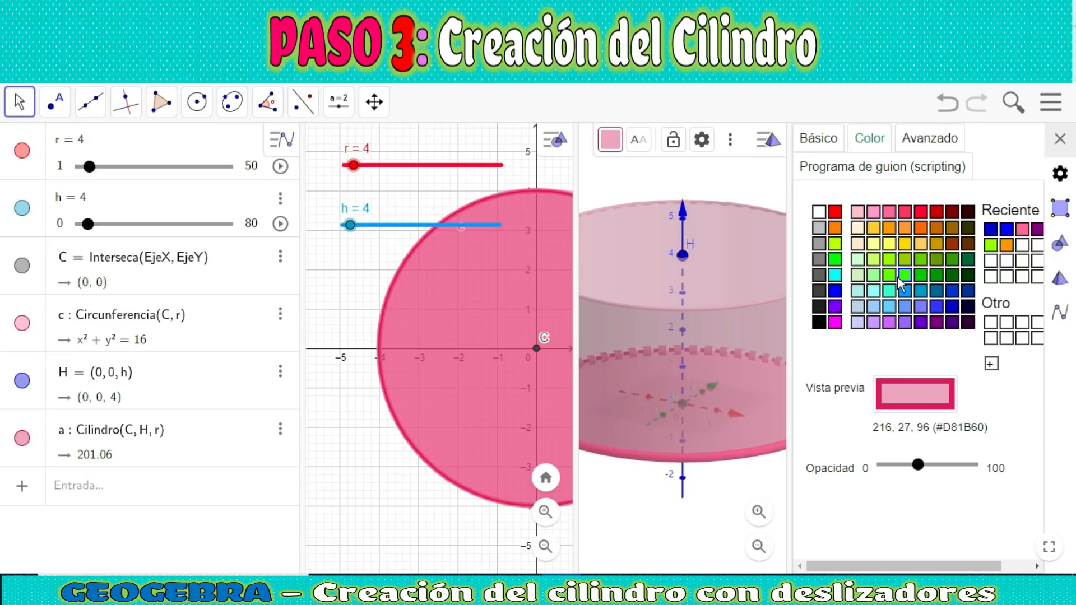
mouse_move(927, 478)
mouse_down()
mouse_move(942, 479)
mouse_move(912, 479)
mouse_move(942, 480)
mouse_up()
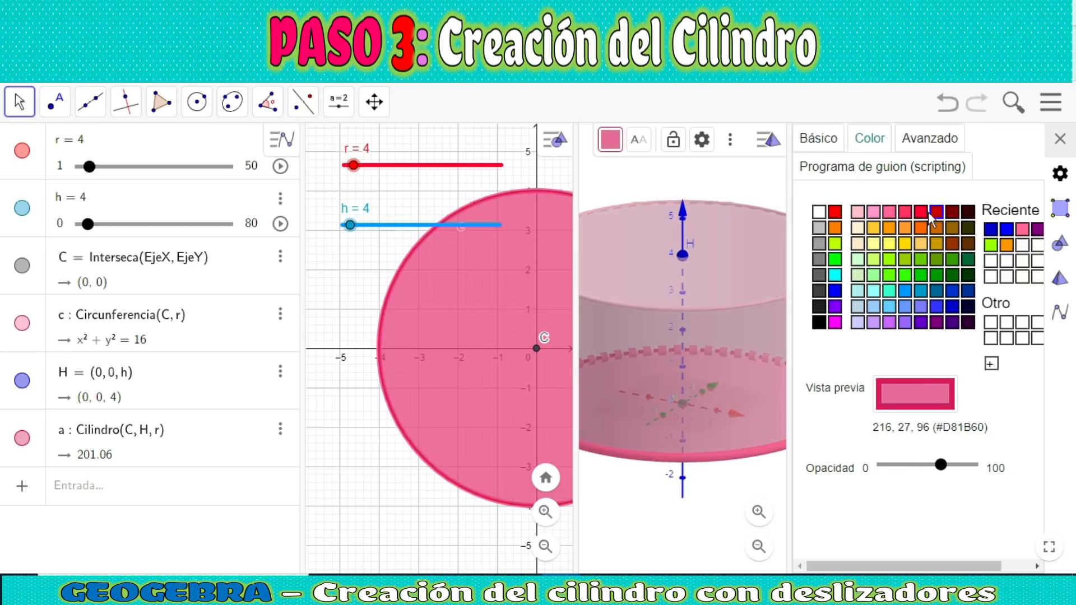
click(890, 227)
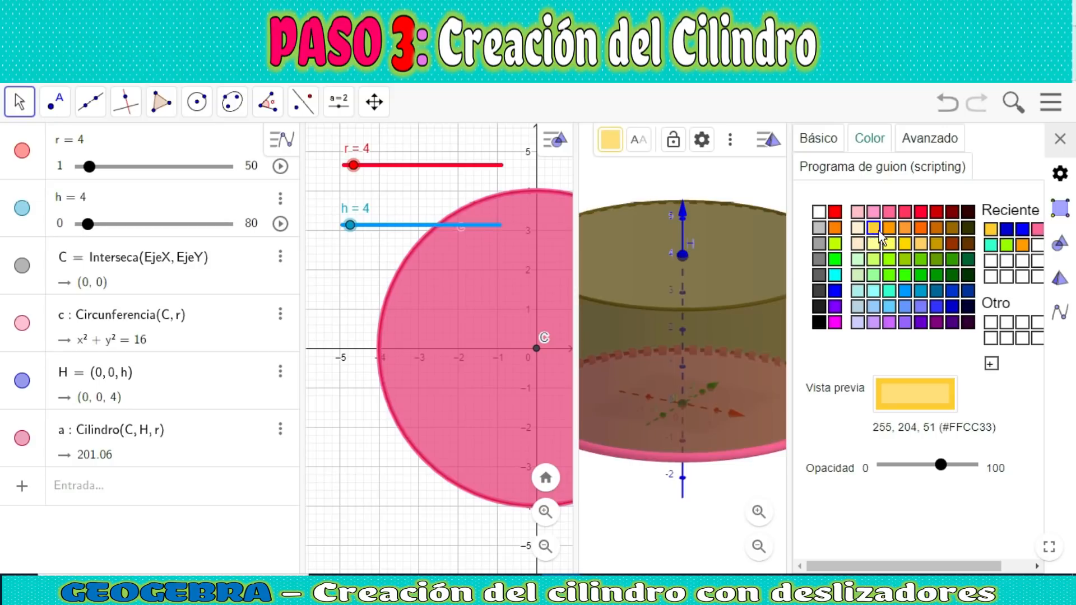
click(875, 243)
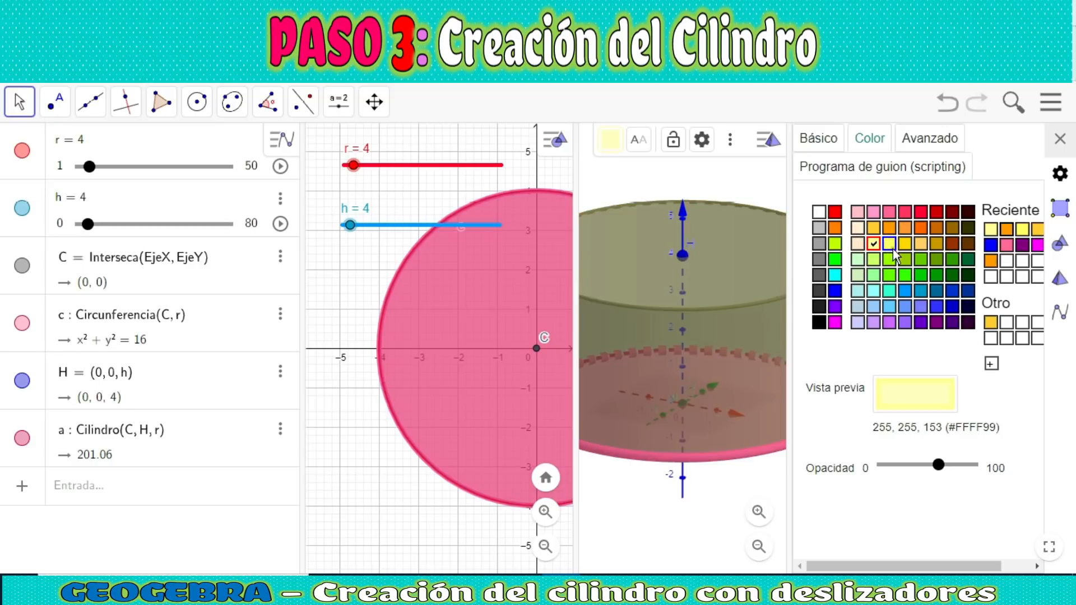
click(892, 247)
click(1061, 148)
Slightly raise the opacity of the cylinder's top circle, and set its line opacity to 100 and its line thickness to 11
click(984, 274)
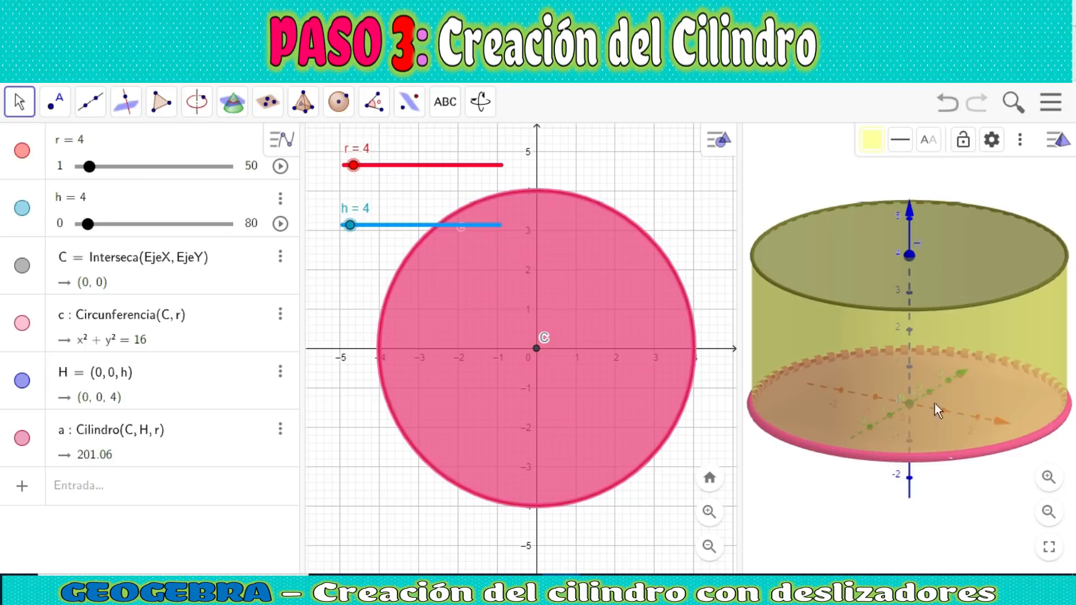
right_click(871, 239)
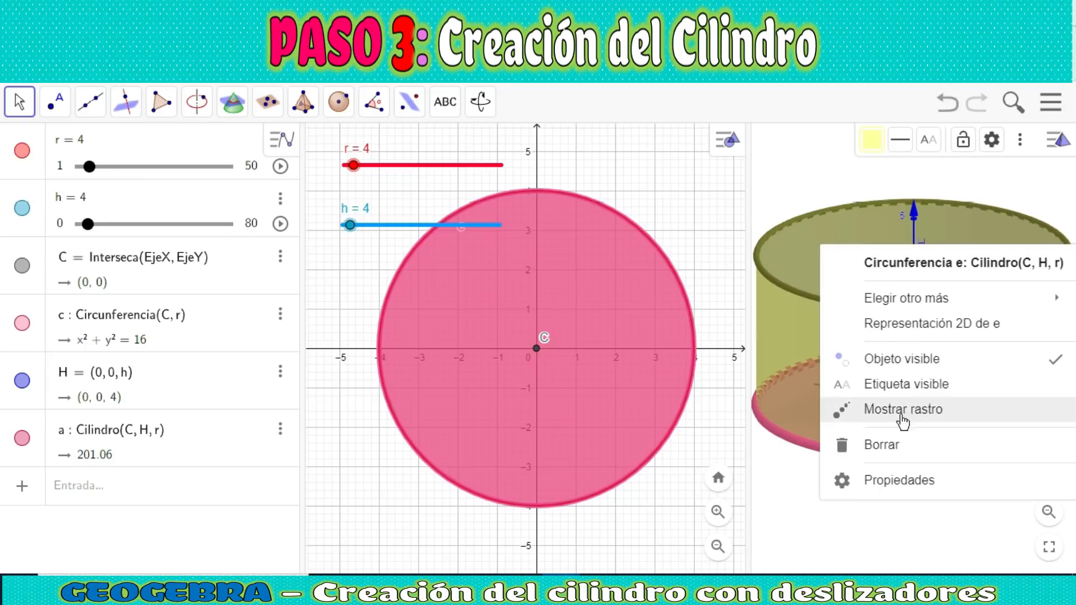
click(907, 481)
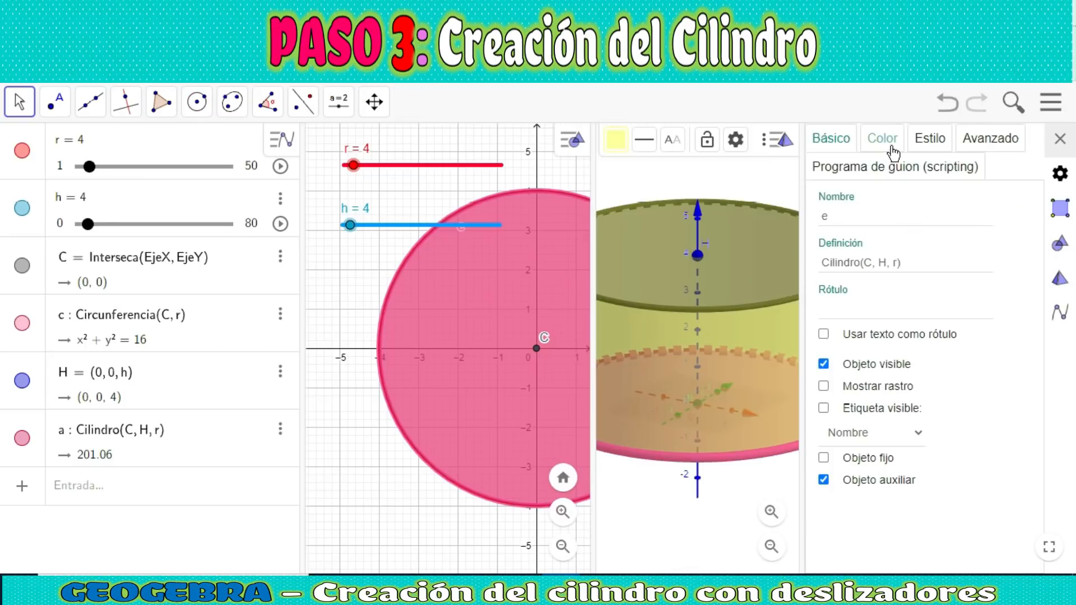
click(894, 153)
mouse_move(951, 464)
mouse_down()
mouse_move(964, 465)
mouse_move(962, 476)
mouse_up()
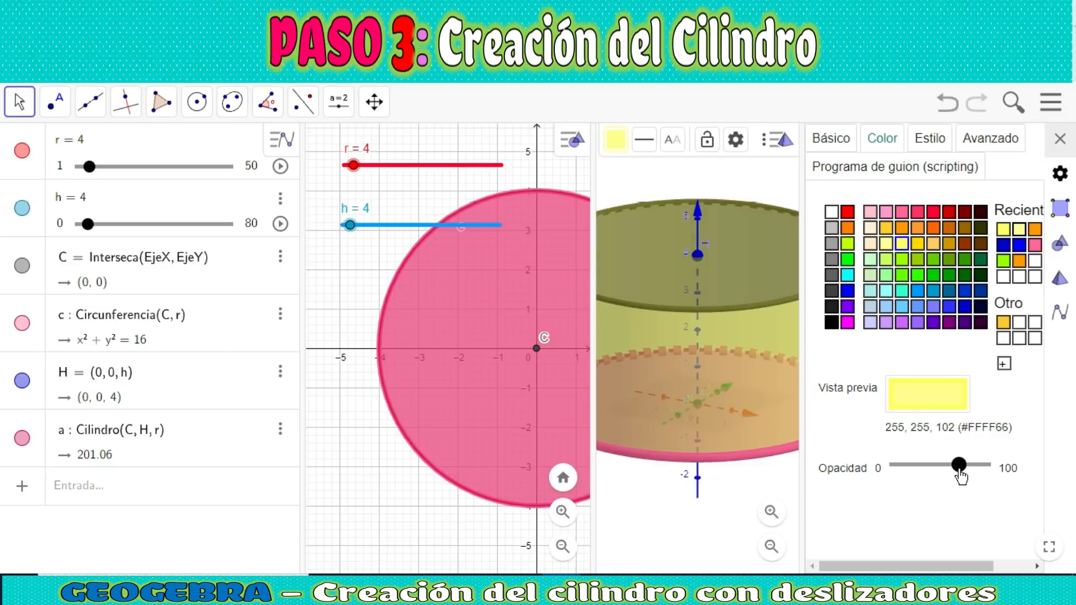
click(917, 146)
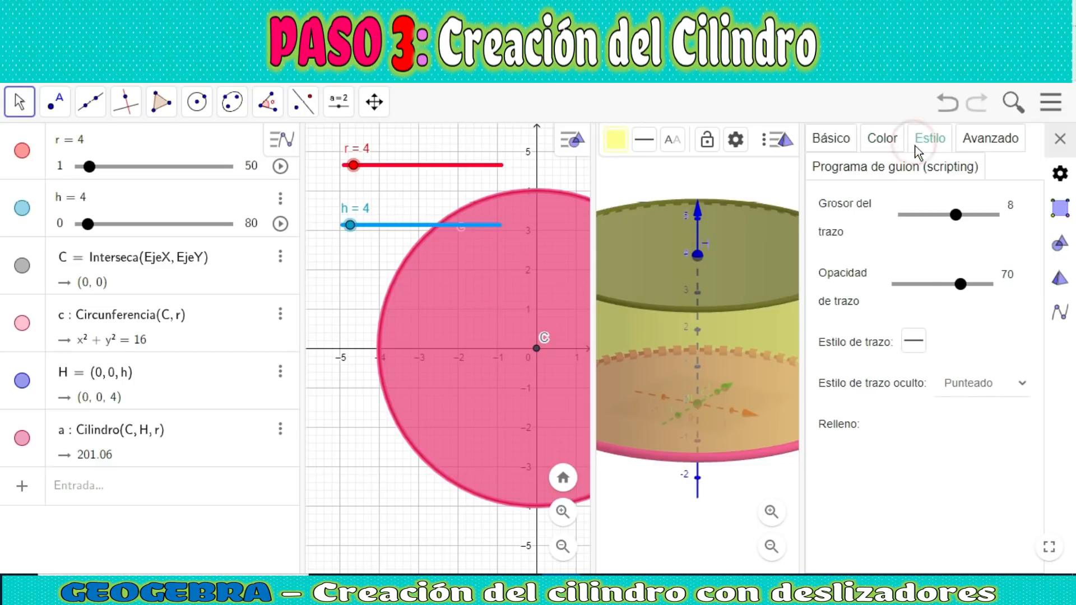
drag(961, 284, 982, 284)
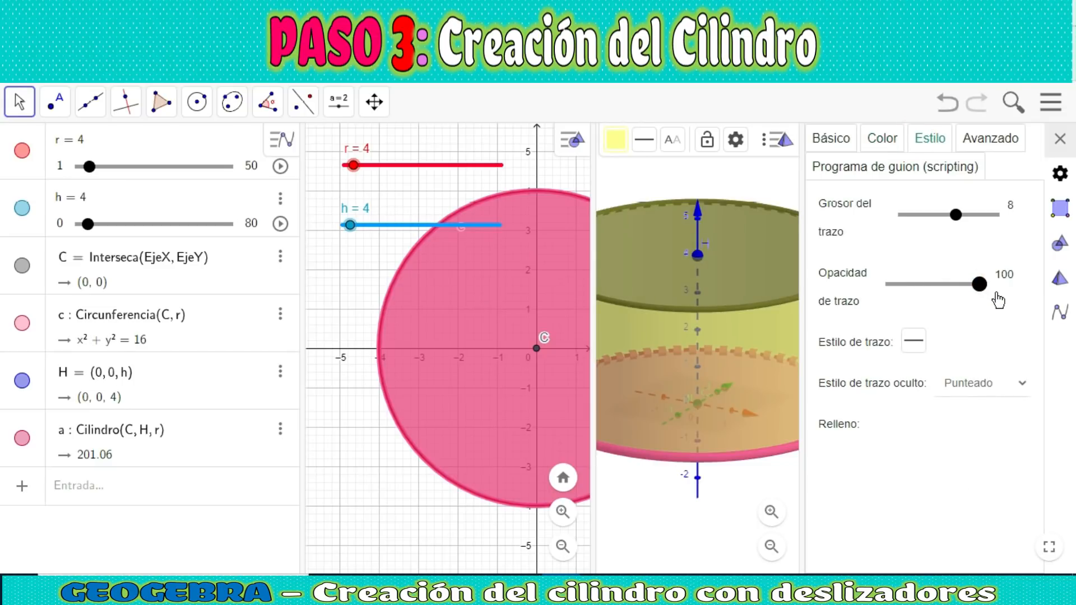
drag(965, 216, 973, 217)
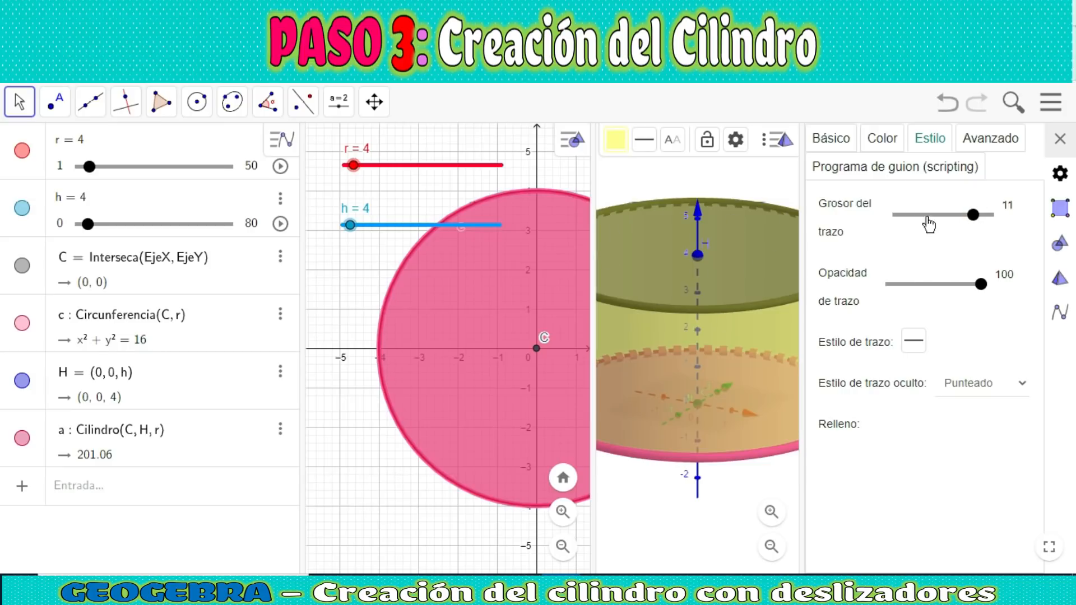
click(1060, 139)
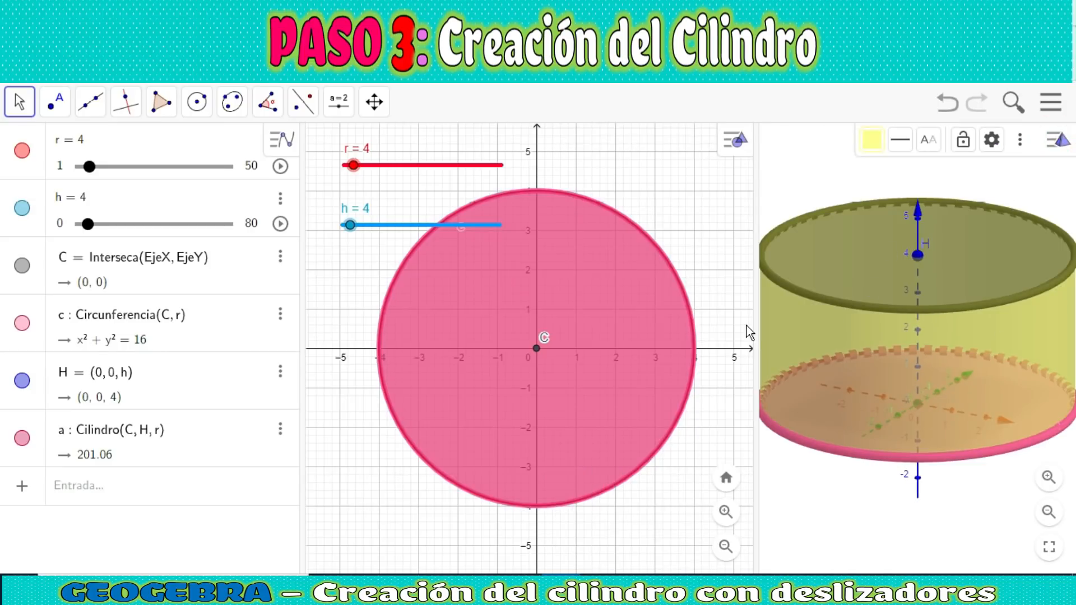
Widen the 3D view and test the cylinder with the sliders, leaving r at 6 and h at 4
drag(759, 321, 734, 320)
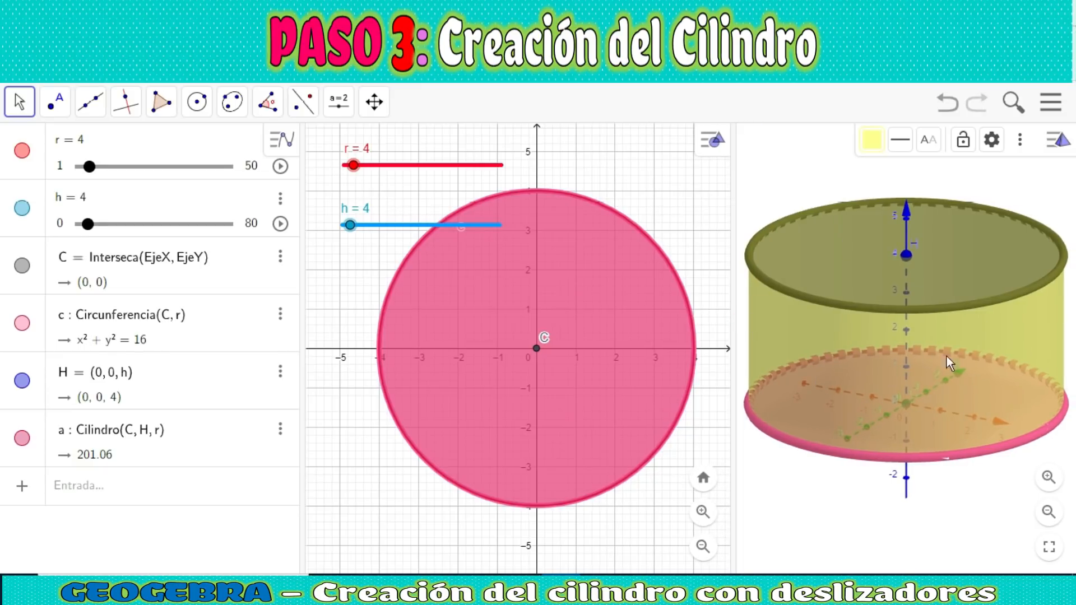
drag(353, 166, 361, 166)
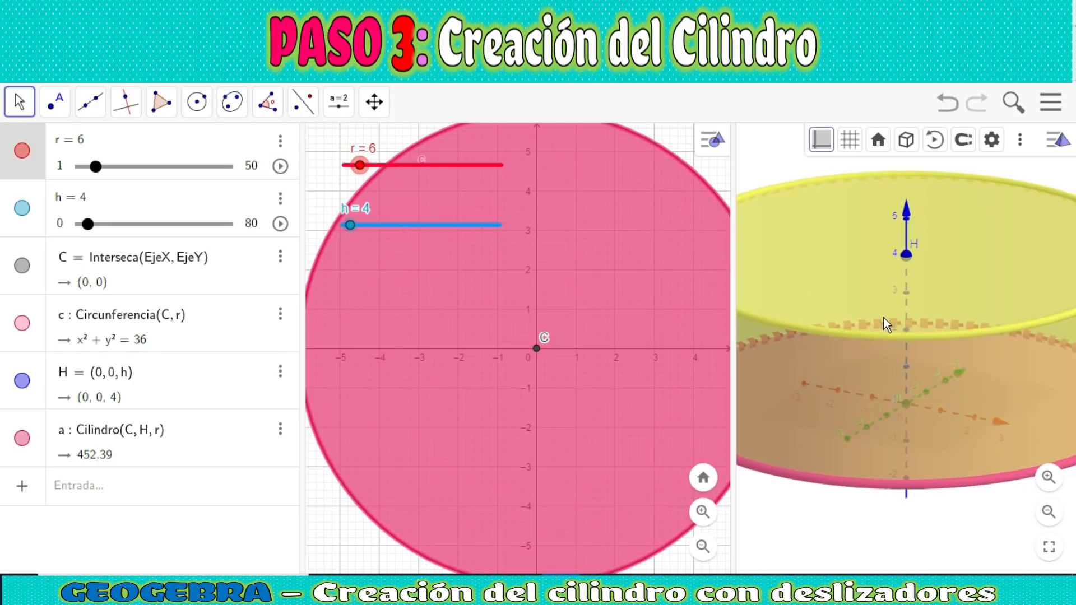
click(703, 546)
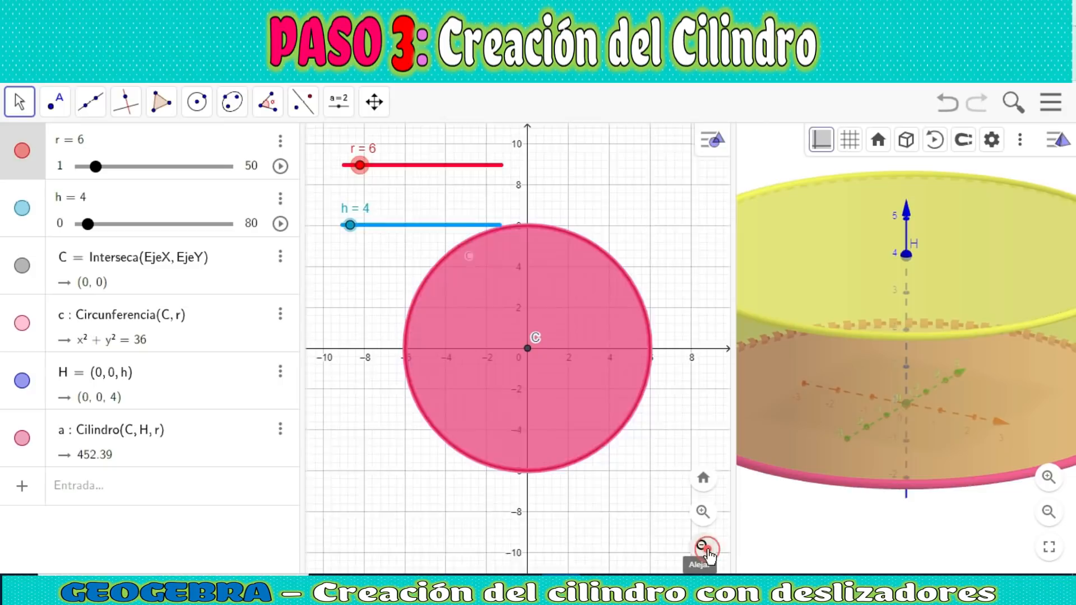
click(1049, 511)
click(1057, 518)
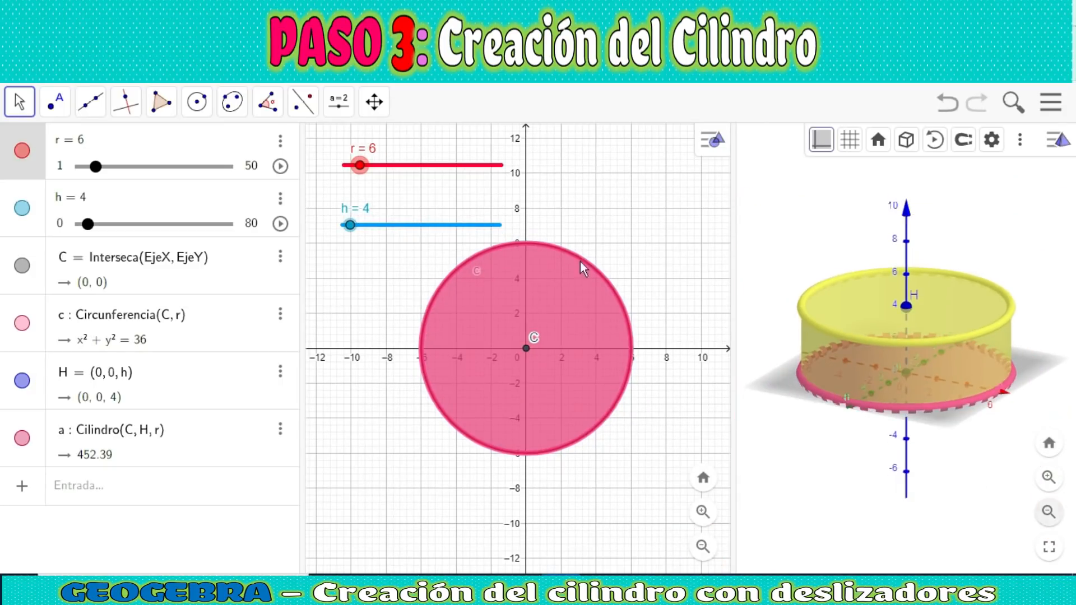
mouse_move(362, 168)
mouse_down()
mouse_move(376, 172)
mouse_move(360, 171)
mouse_up()
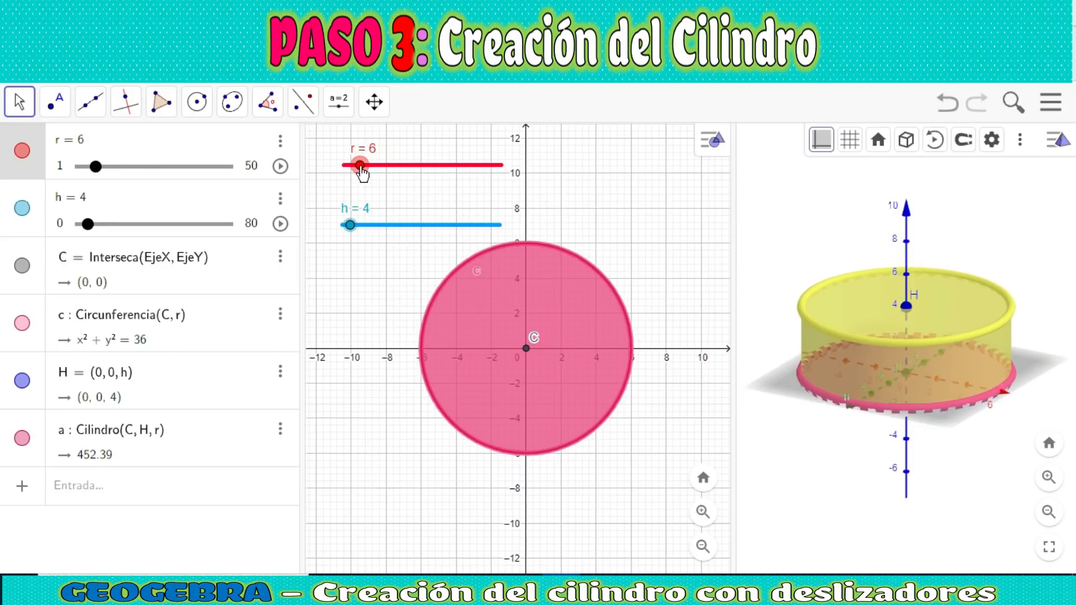
mouse_move(351, 227)
mouse_down()
mouse_move(380, 225)
mouse_move(350, 224)
mouse_up()
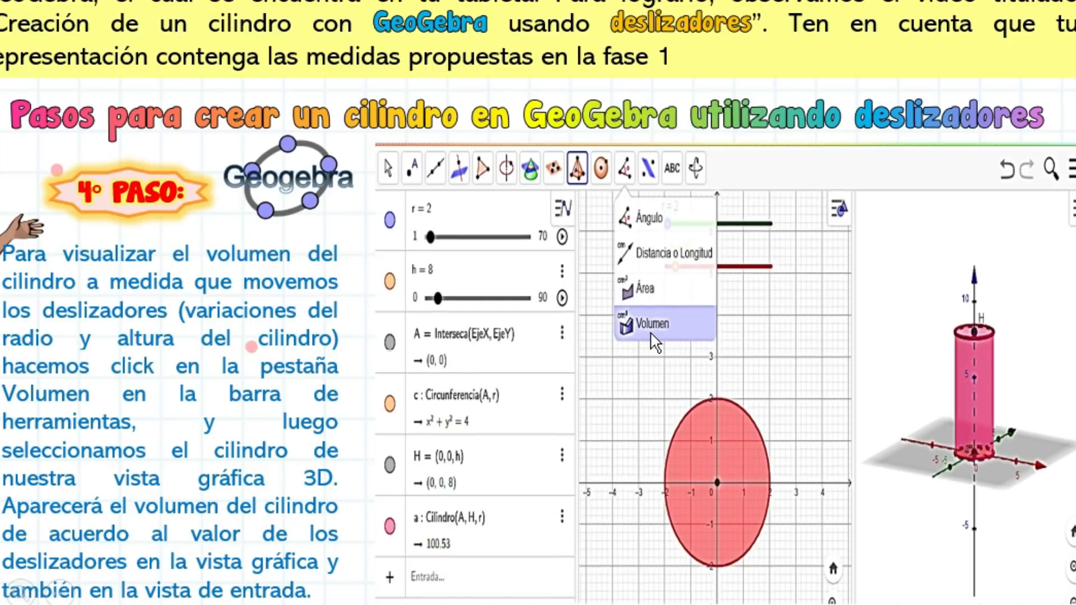
click(984, 406)
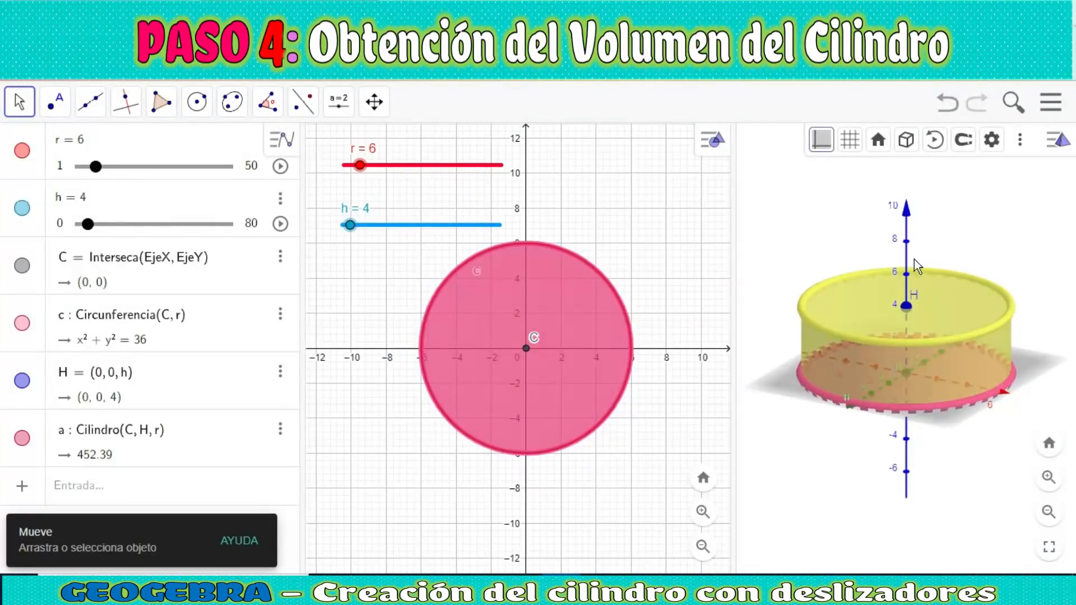
click(823, 240)
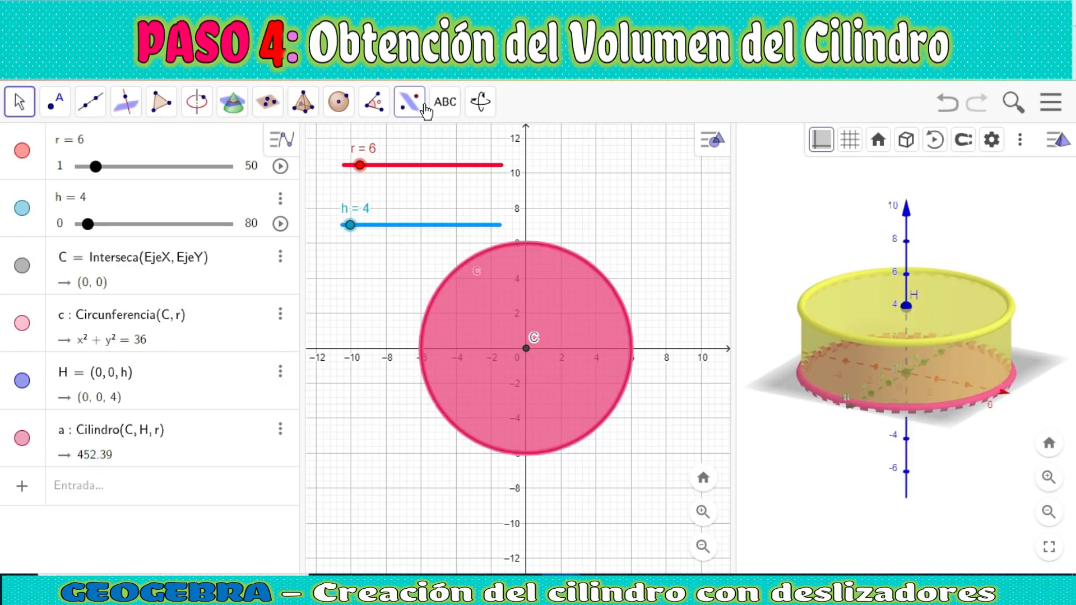
click(642, 217)
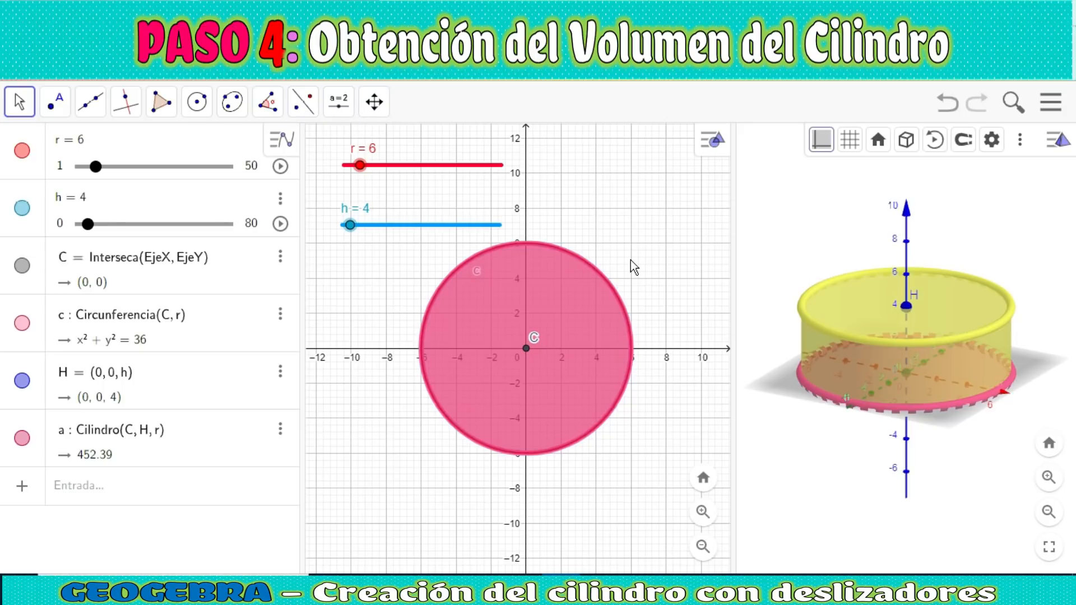
Measure the cylinder's volume in the 3D view and place the resulting text beside point H at the cylinder's upper rim
click(827, 227)
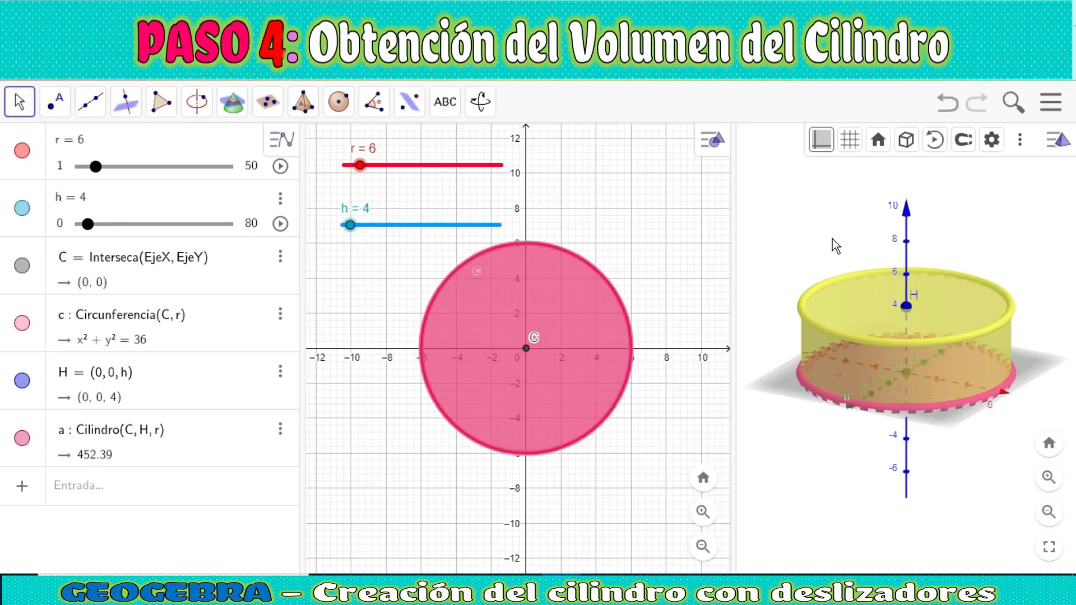
click(372, 102)
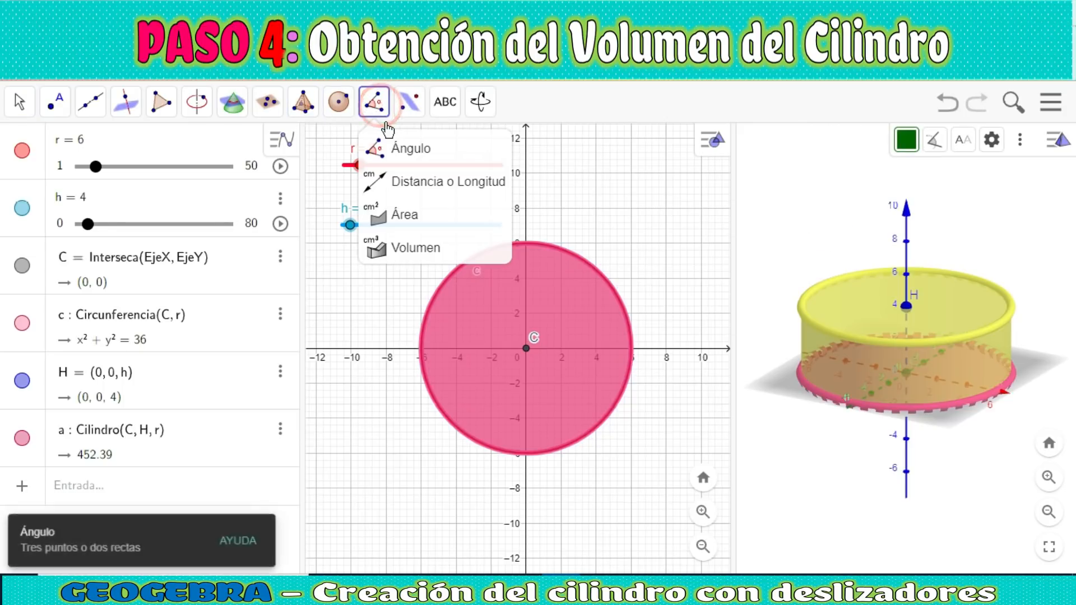
click(442, 253)
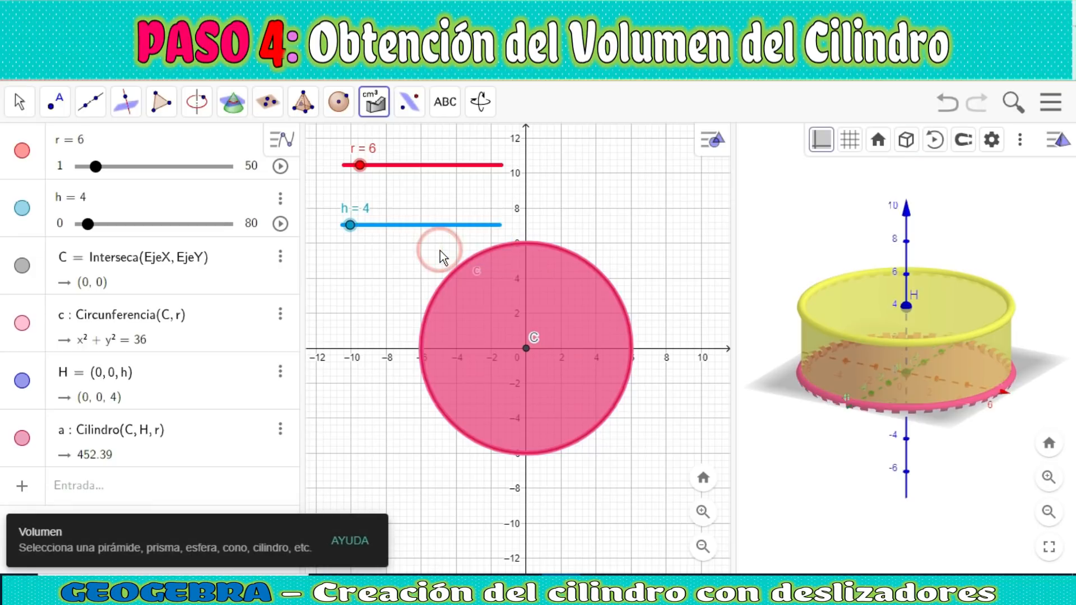
click(985, 307)
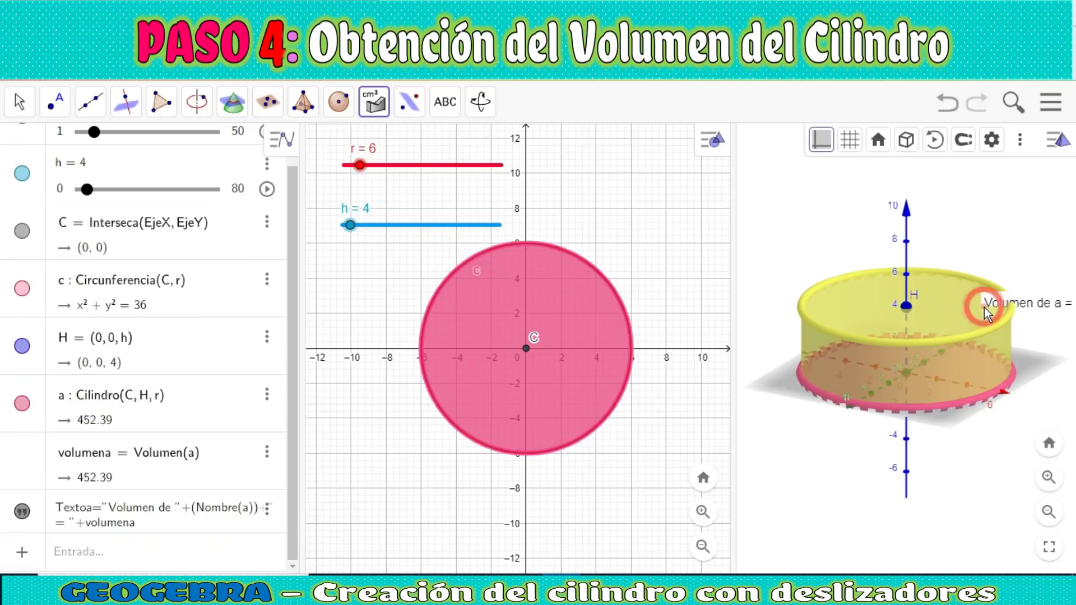
click(19, 101)
drag(1026, 307, 947, 251)
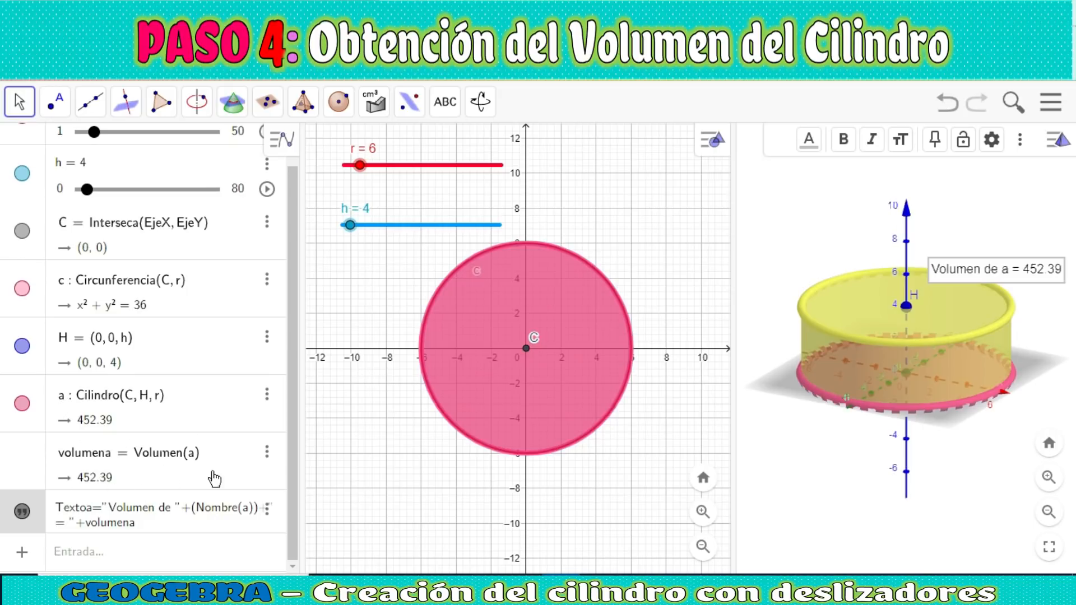
Open the properties of the volume text, widen the 3D view, and set the text's foreground color to red (#FF0033)
right_click(997, 281)
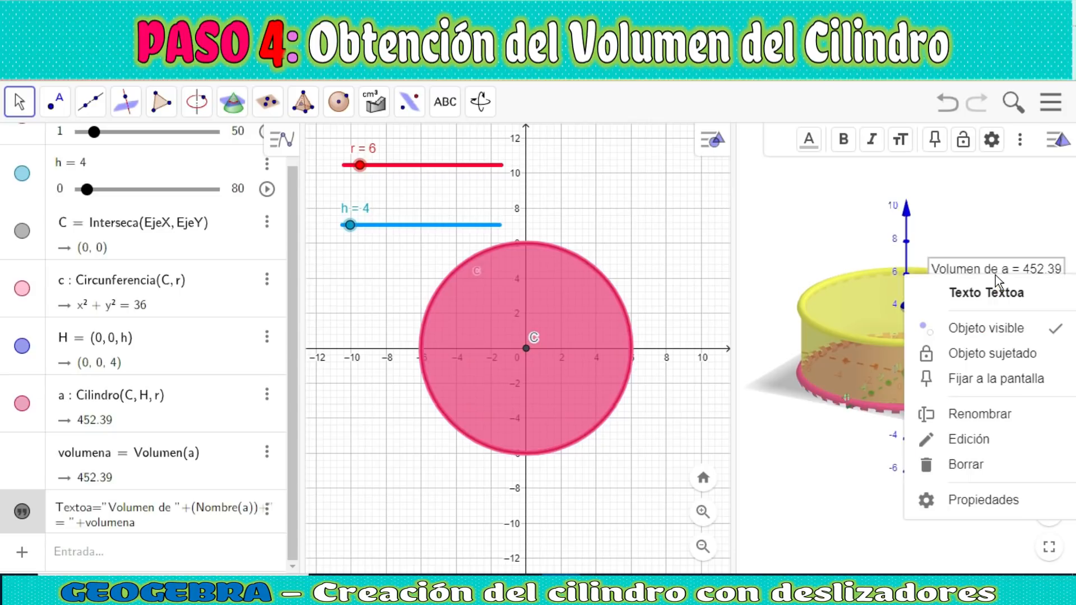
click(971, 499)
click(867, 138)
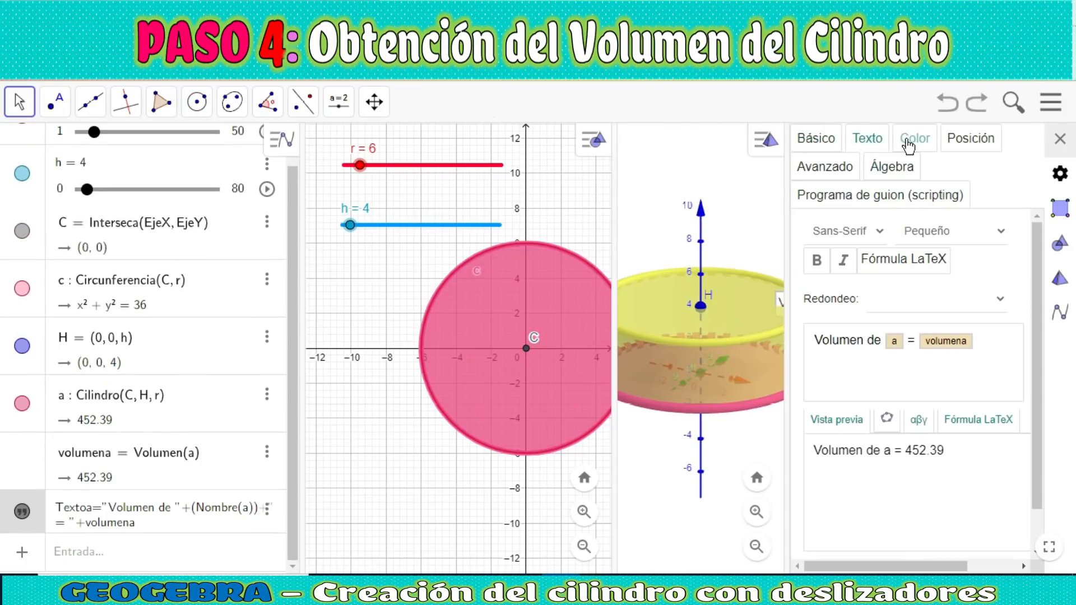
click(908, 144)
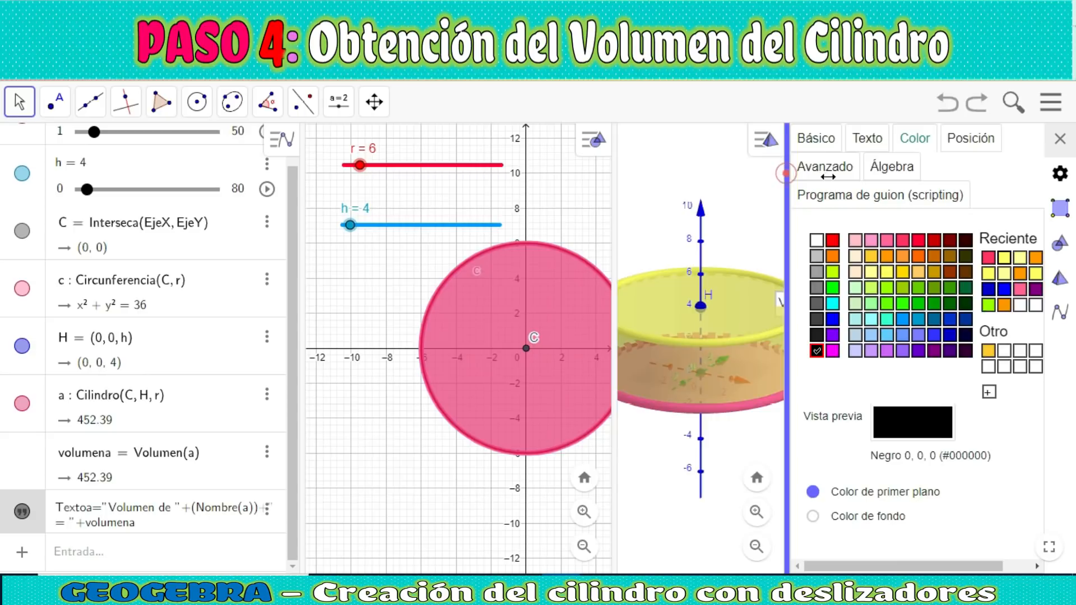
drag(828, 177, 888, 190)
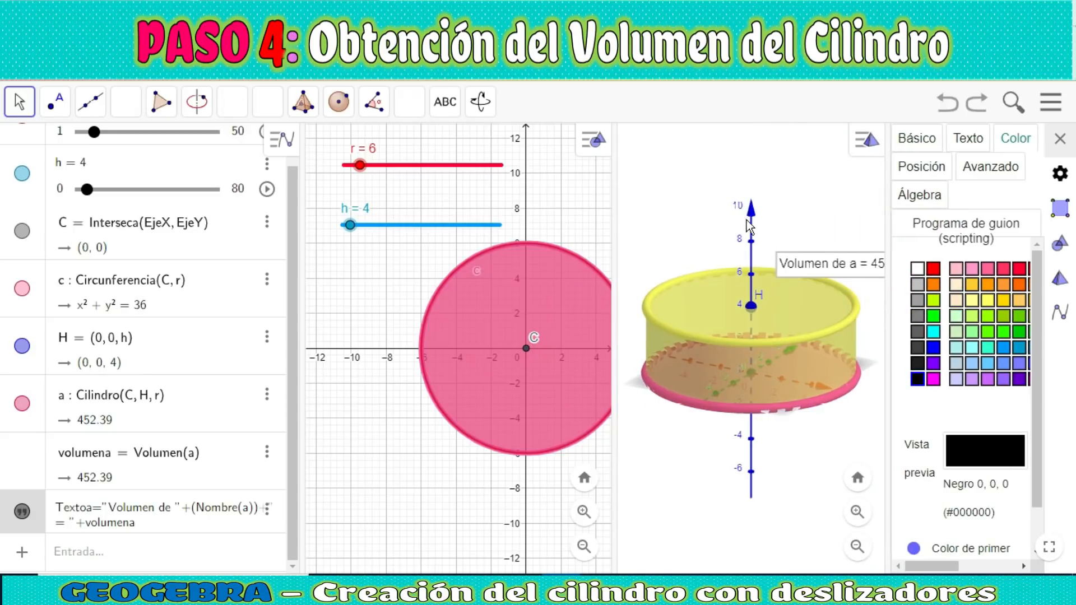
click(1016, 138)
click(987, 285)
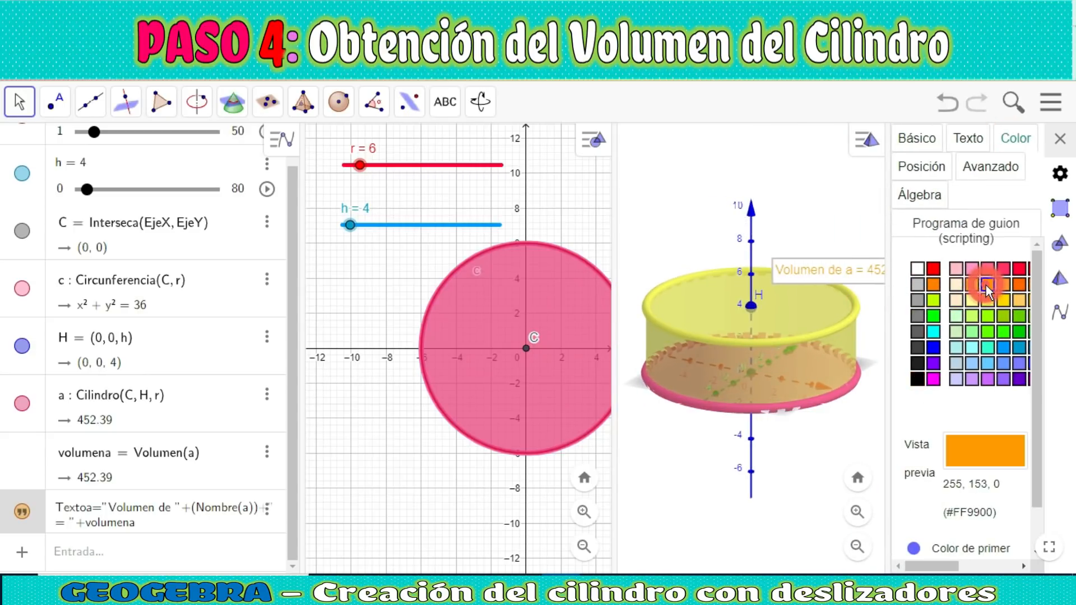
click(1023, 270)
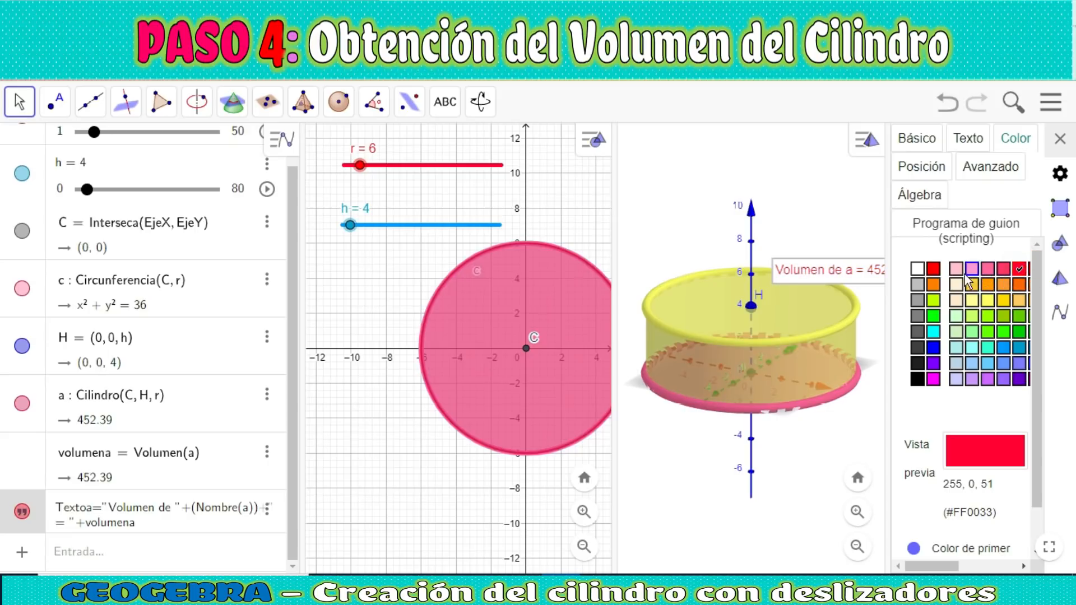
Give the volume text a light yellow background, close its properties, and nudge the text slightly at the cylinder's upper rim
scroll(961, 518, down, 1)
click(956, 540)
click(972, 234)
click(1060, 122)
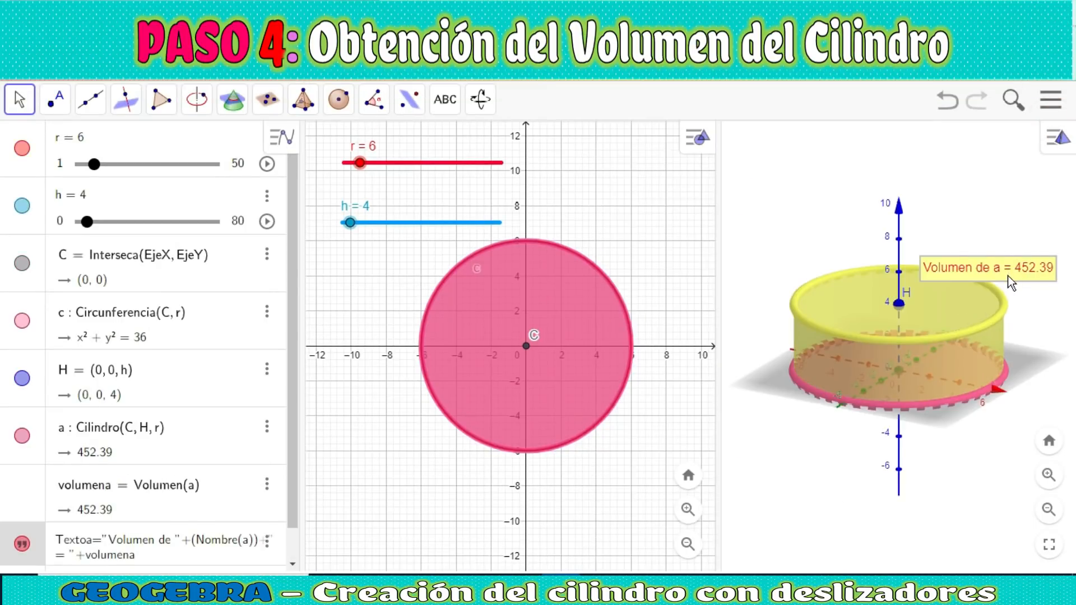
drag(1011, 268, 1009, 271)
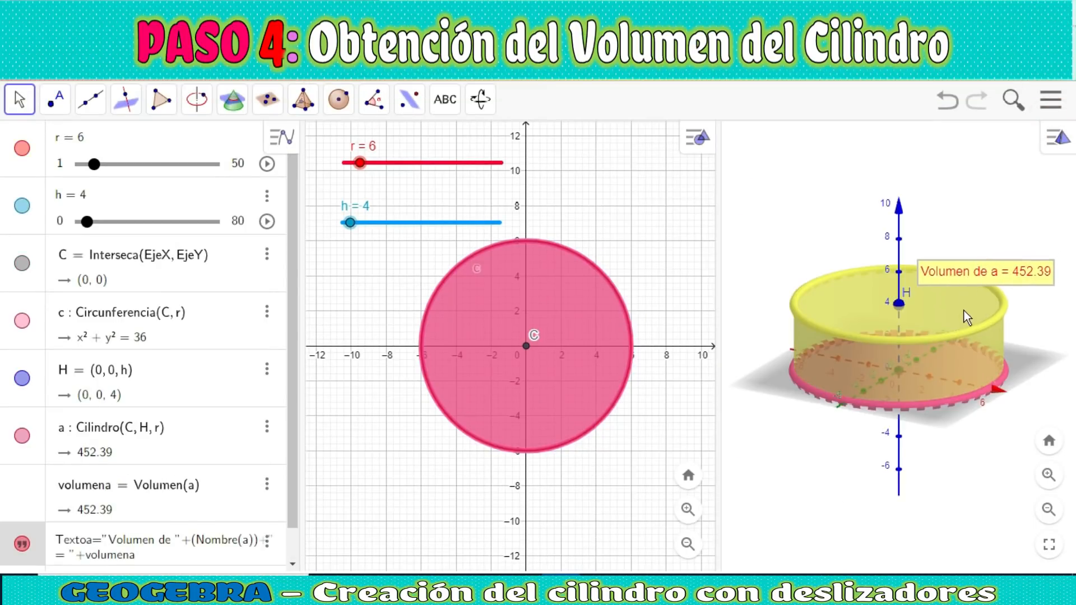
Test the volume text with the sliders by setting r to 5 and raising h to 7 and 9
mouse_move(361, 167)
mouse_down()
mouse_move(375, 167)
mouse_move(359, 167)
mouse_up()
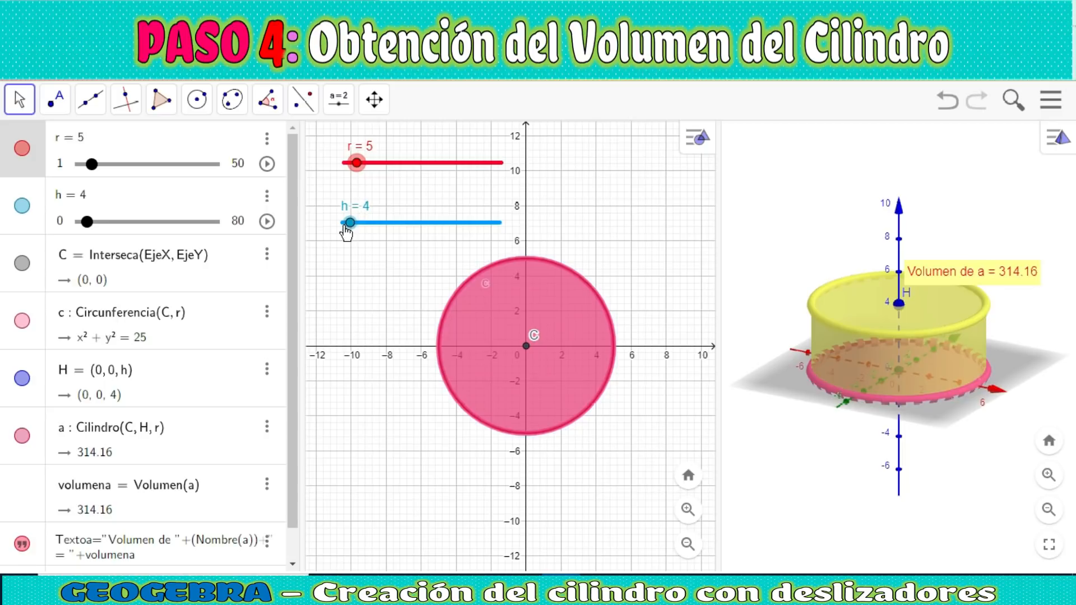
drag(350, 223, 356, 223)
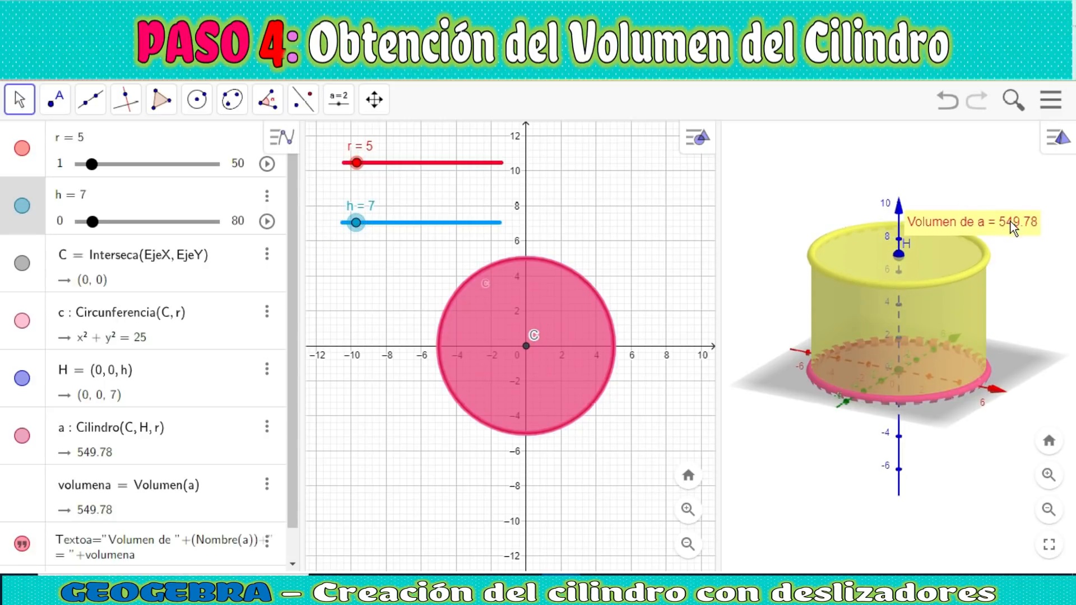
drag(357, 230, 361, 225)
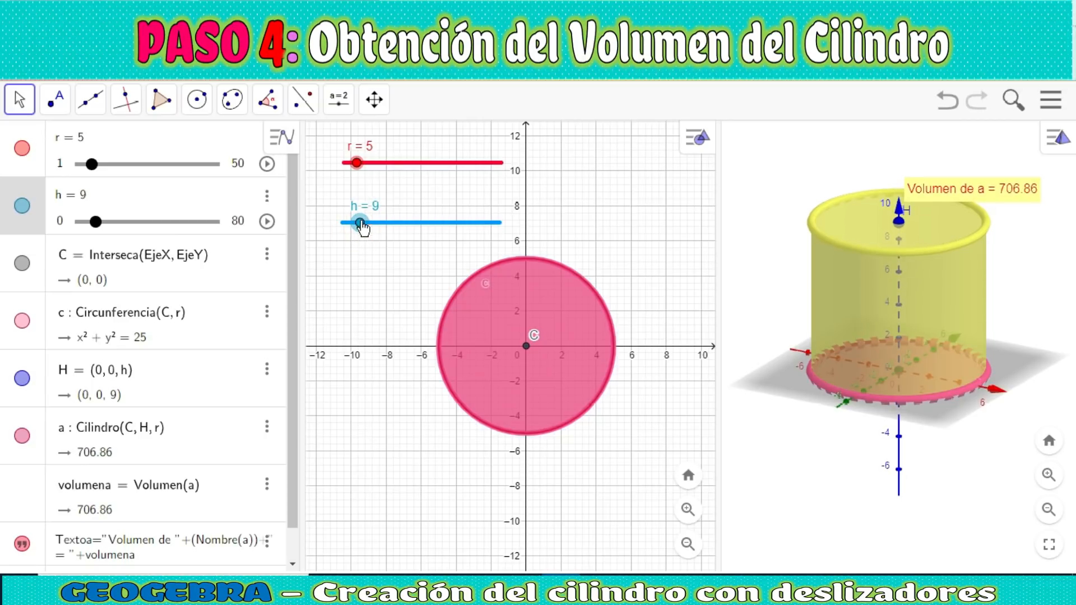